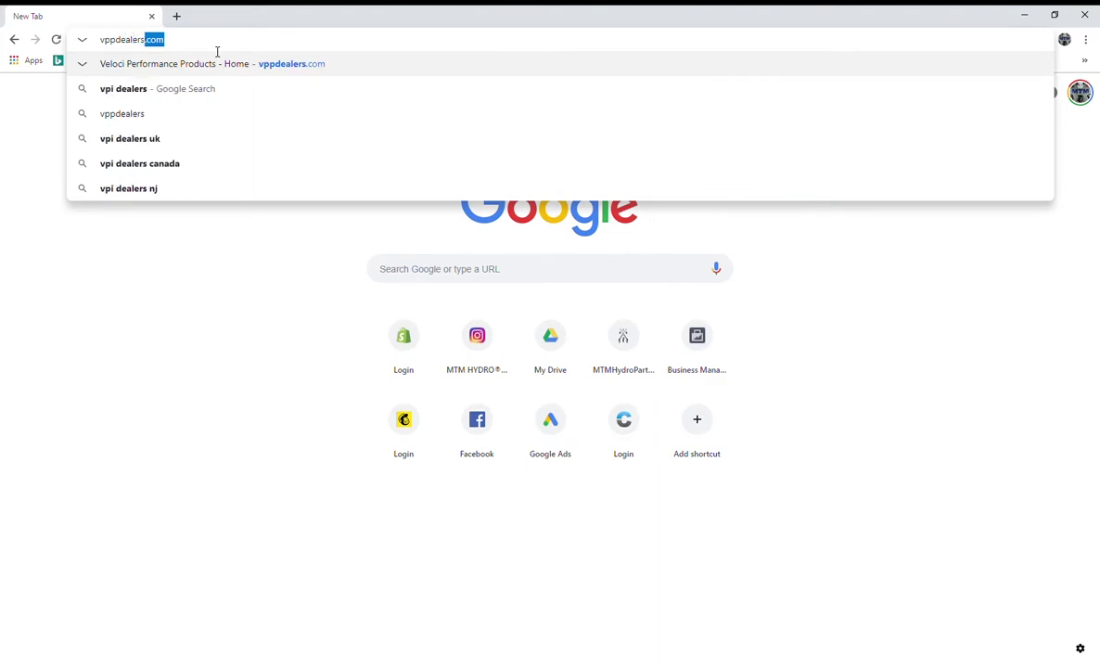
- Open the vppdealers.com website
{"action": "type", "text": ".com"}
{"action": "key", "text": "Return"}
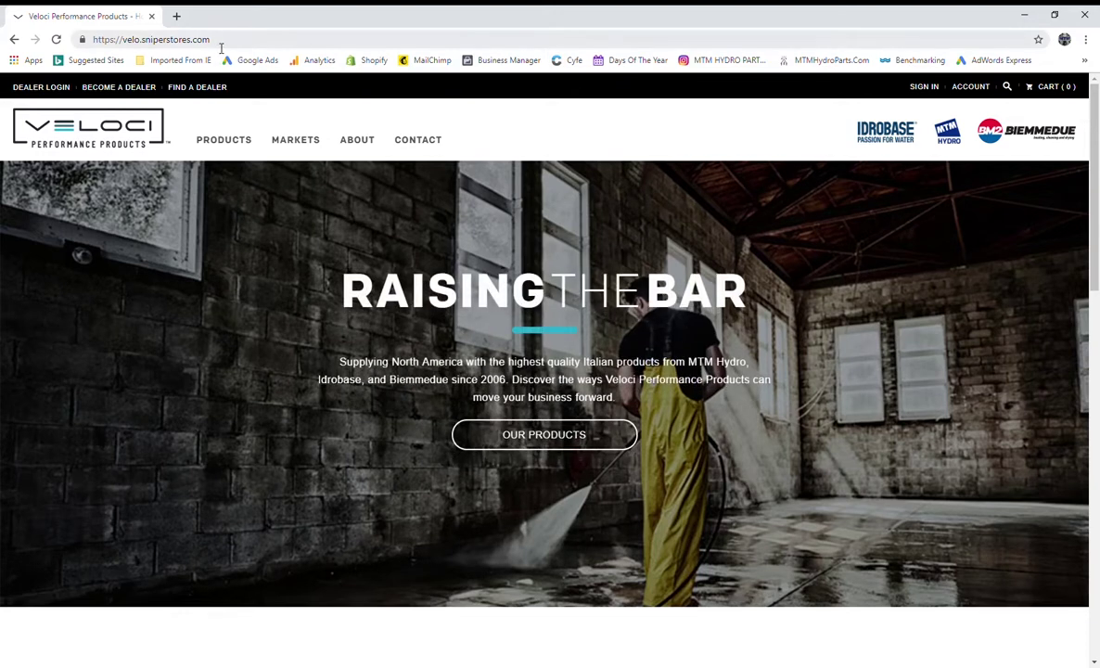
{"action": "mouse_move", "coordinate": [209, 139]}
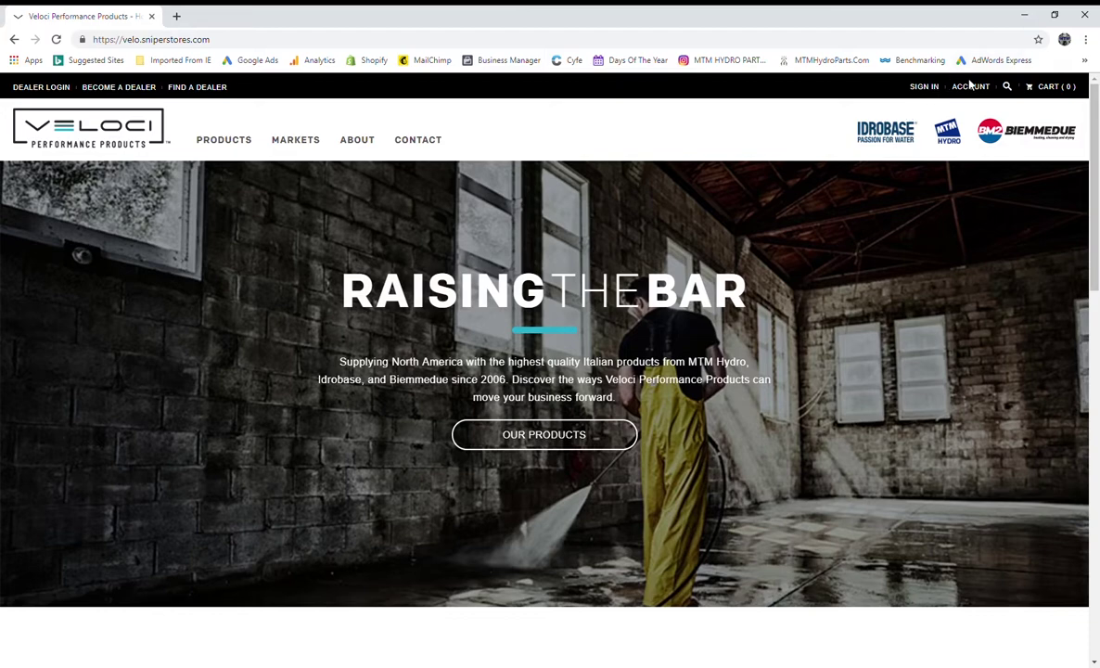
- Sign in to the dealer site with the account e-mail and password
{"action": "left_click", "coordinate": [921, 87]}
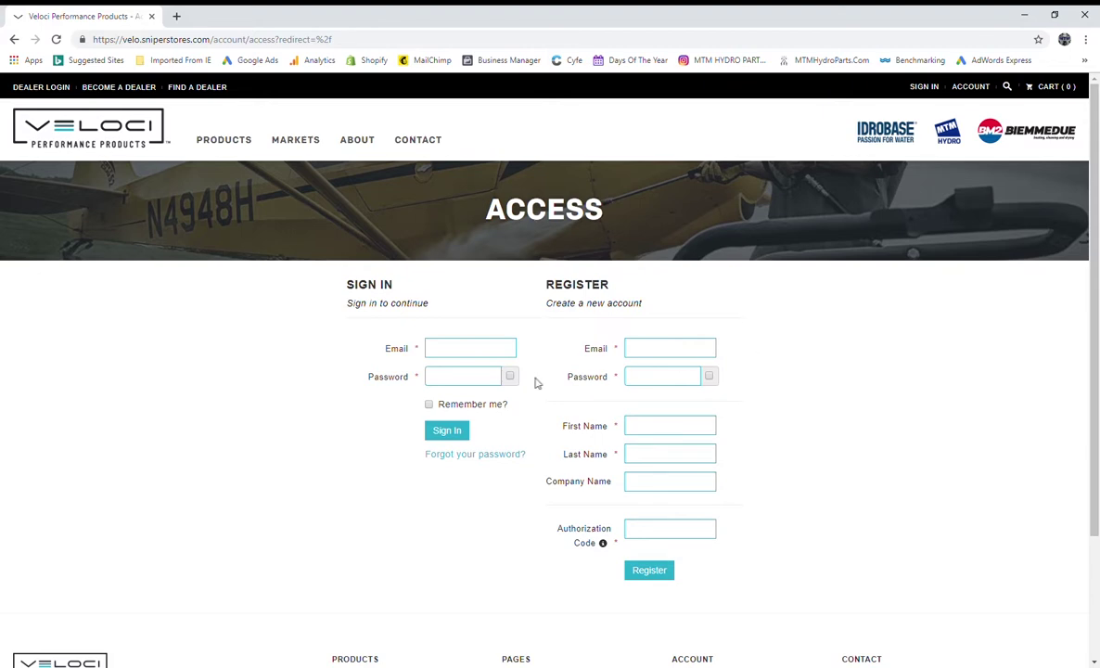
{"action": "left_click", "coordinate": [460, 351]}
{"action": "left_click", "coordinate": [457, 376]}
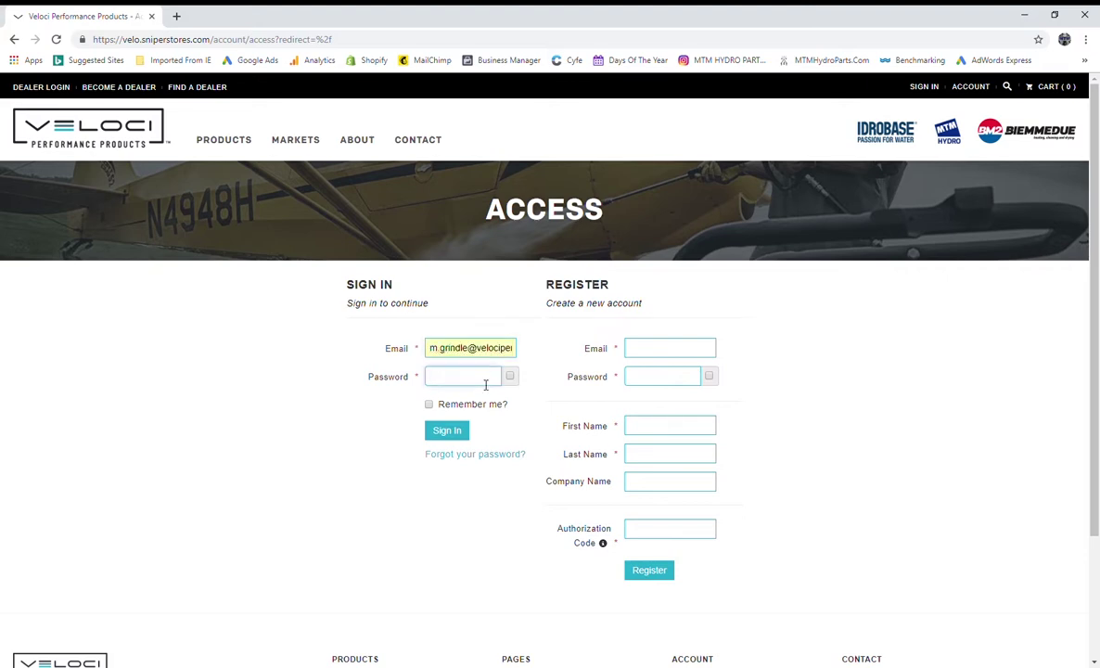
{"action": "type", "text": "•"}
{"action": "left_click", "coordinate": [446, 432]}
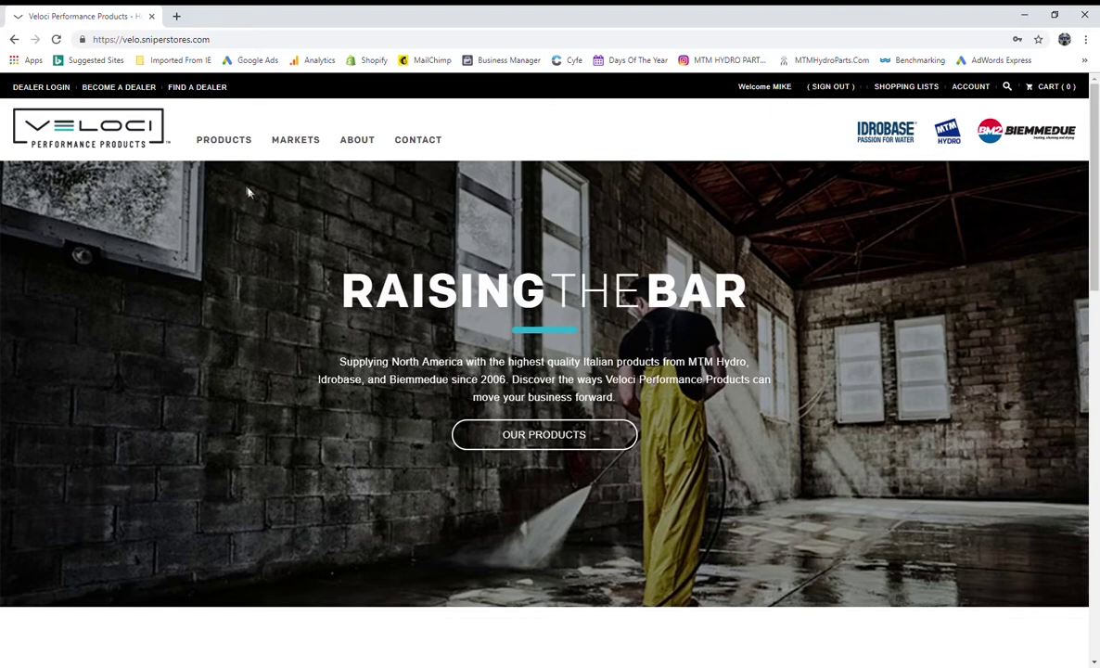
- Browse to Foam Cannon under Pressure Washing Products and open the MTM Hydro PF22 Foam Cannon product page
{"action": "mouse_move", "coordinate": [233, 140]}
{"action": "mouse_move", "coordinate": [249, 206]}
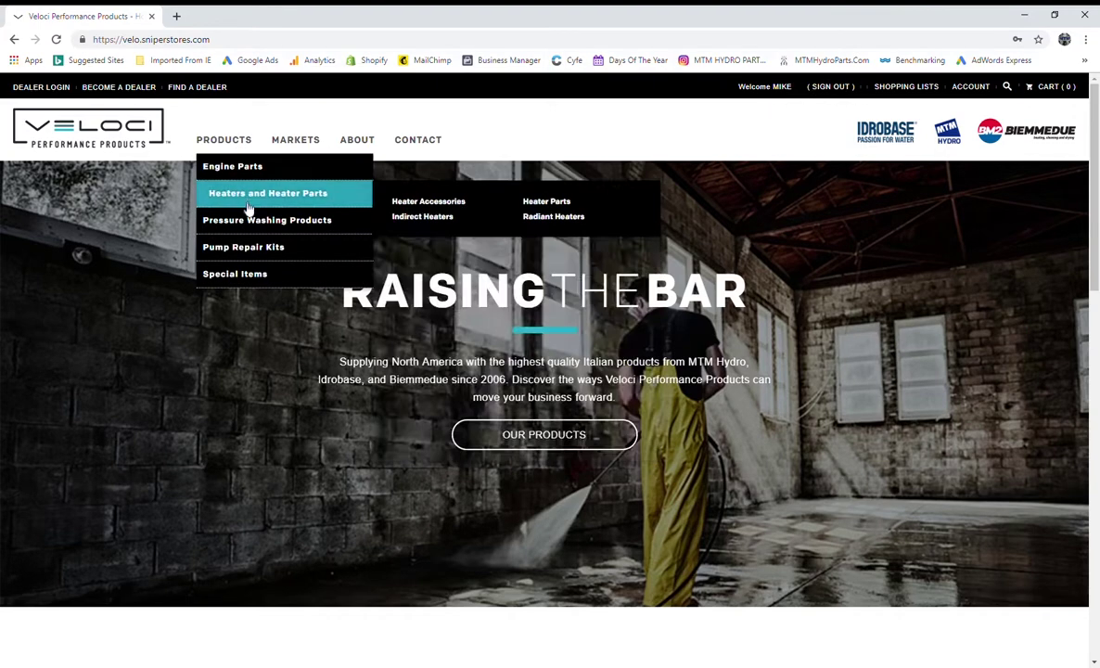
{"action": "mouse_move", "coordinate": [258, 225]}
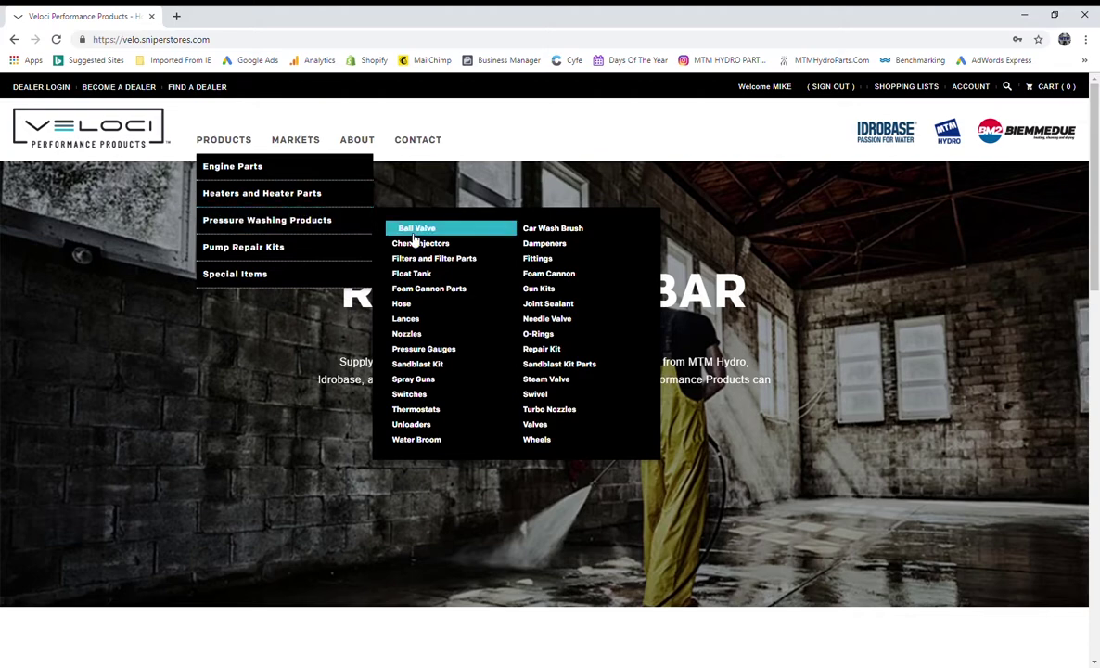
{"action": "left_click", "coordinate": [547, 274]}
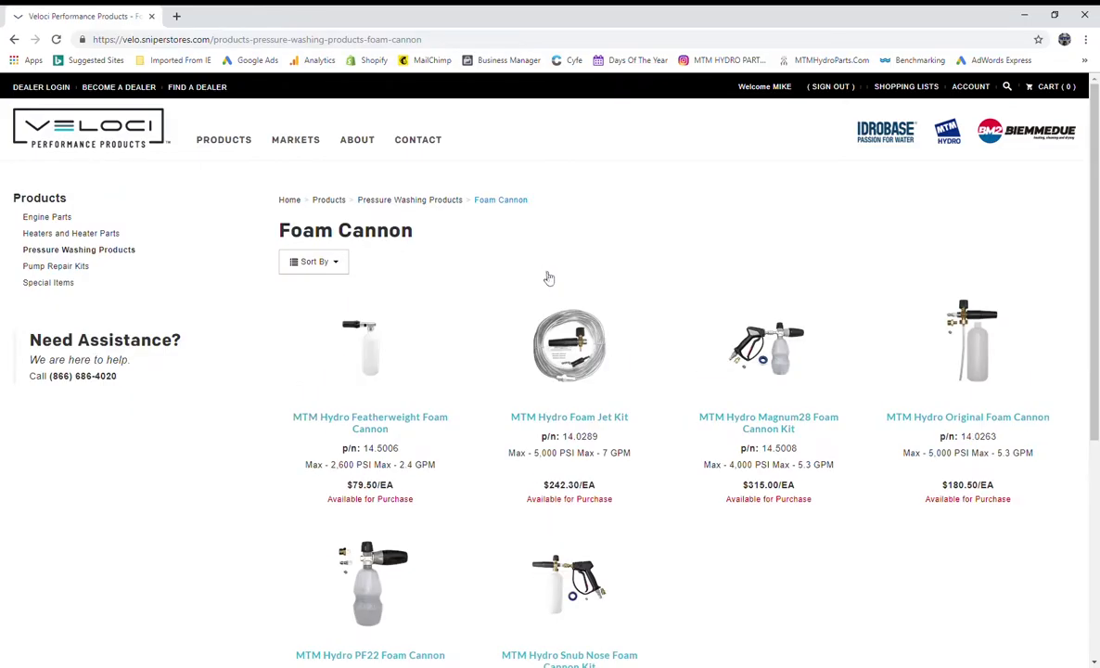
{"action": "scroll", "coordinate": [497, 321], "scroll_direction": "down", "scroll_amount": 2}
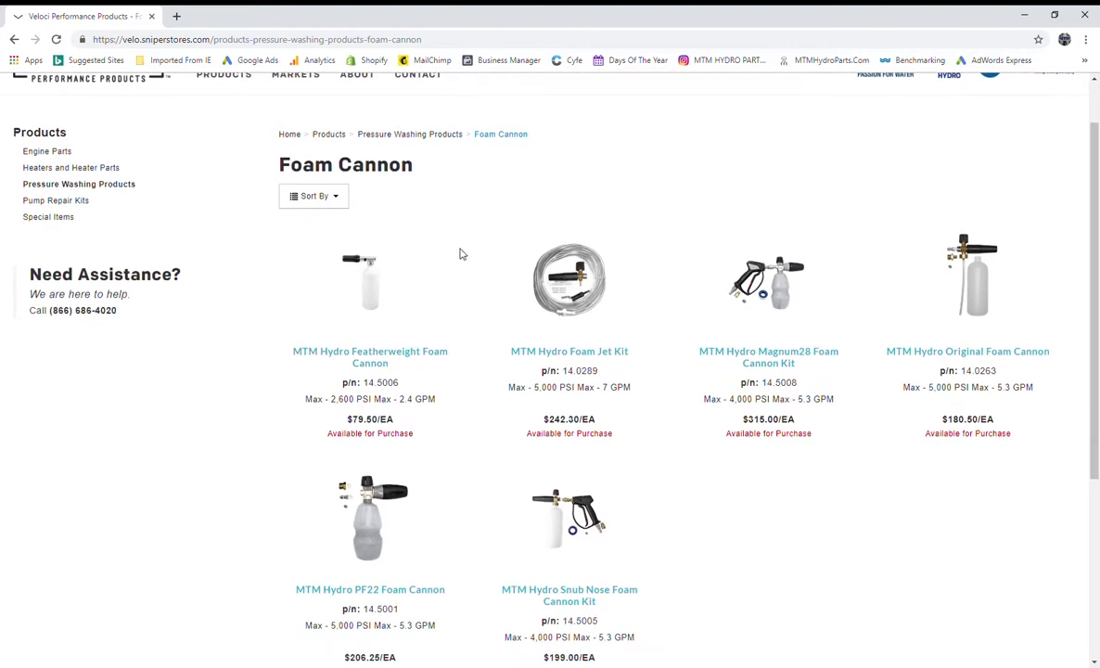
{"action": "left_click", "coordinate": [374, 513]}
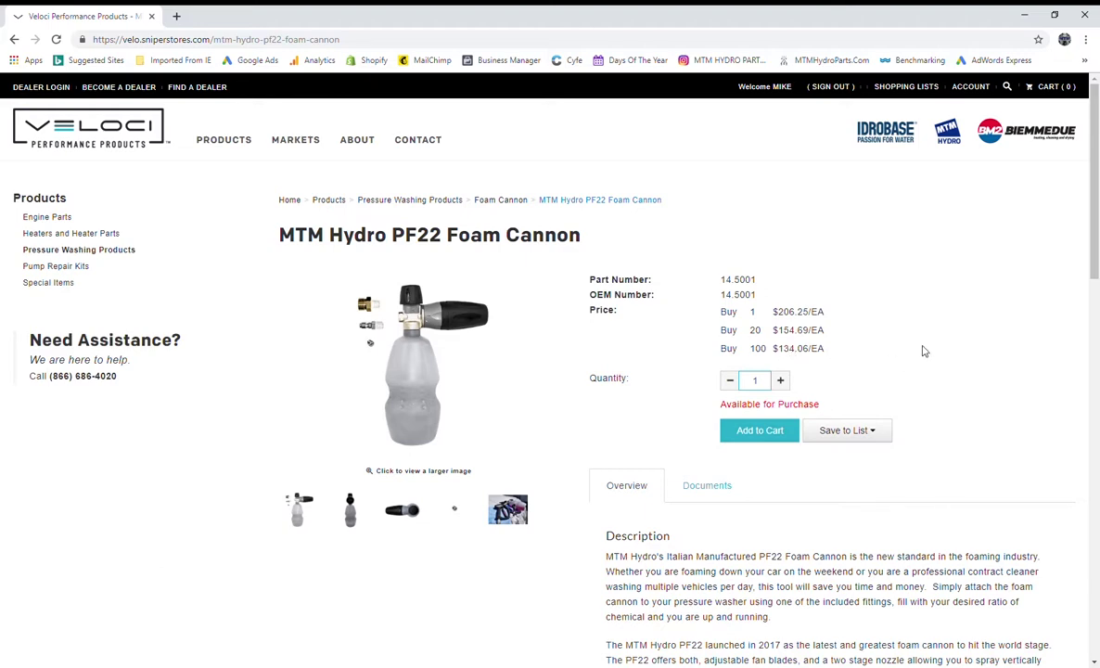
- Examine the PF22 Foam Cannon's description, kit contents, specs, replacement items and available documents
{"action": "scroll", "coordinate": [924, 349], "scroll_direction": "down", "scroll_amount": 1}
{"action": "scroll", "coordinate": [923, 351], "scroll_direction": "down", "scroll_amount": 1}
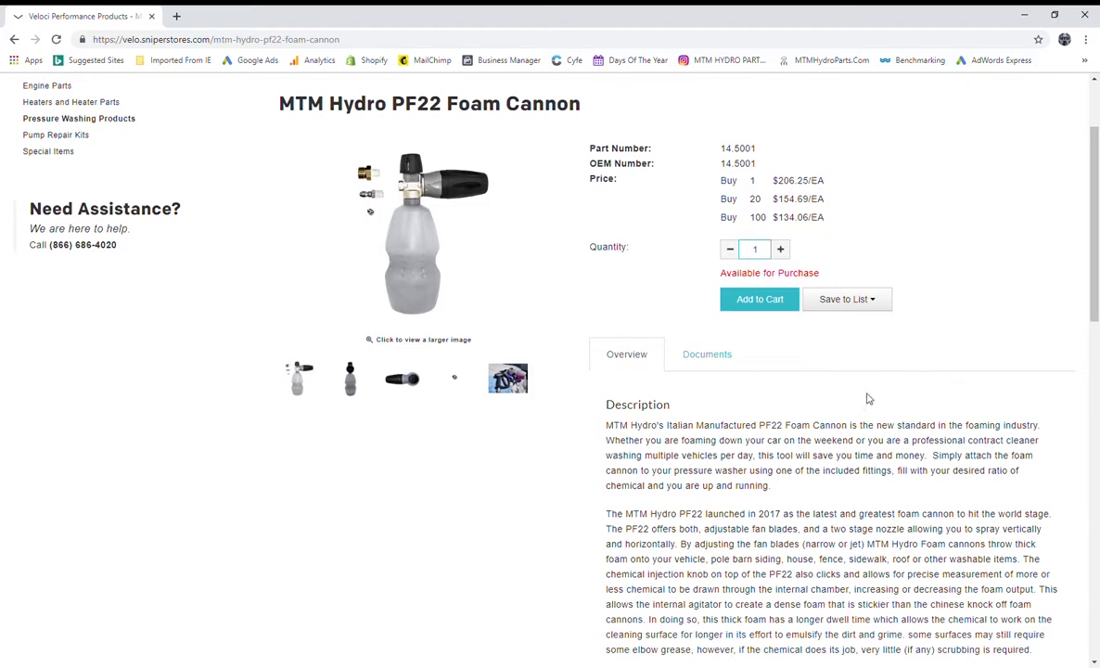
{"action": "scroll", "coordinate": [862, 389], "scroll_direction": "down", "scroll_amount": 2}
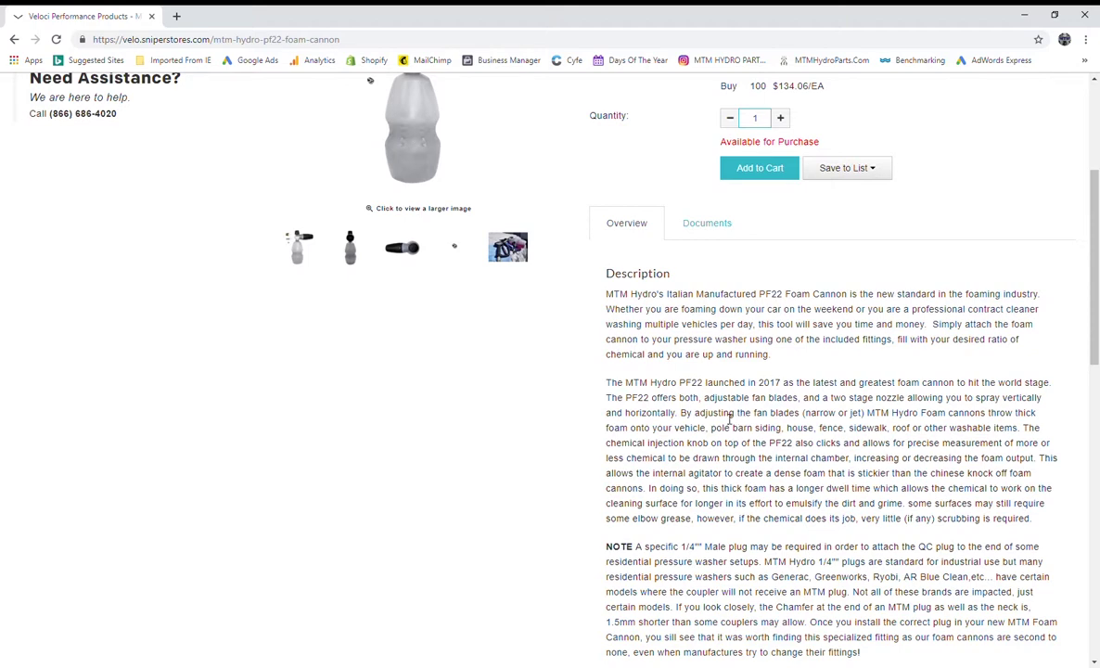
{"action": "scroll", "coordinate": [738, 419], "scroll_direction": "down", "scroll_amount": 2}
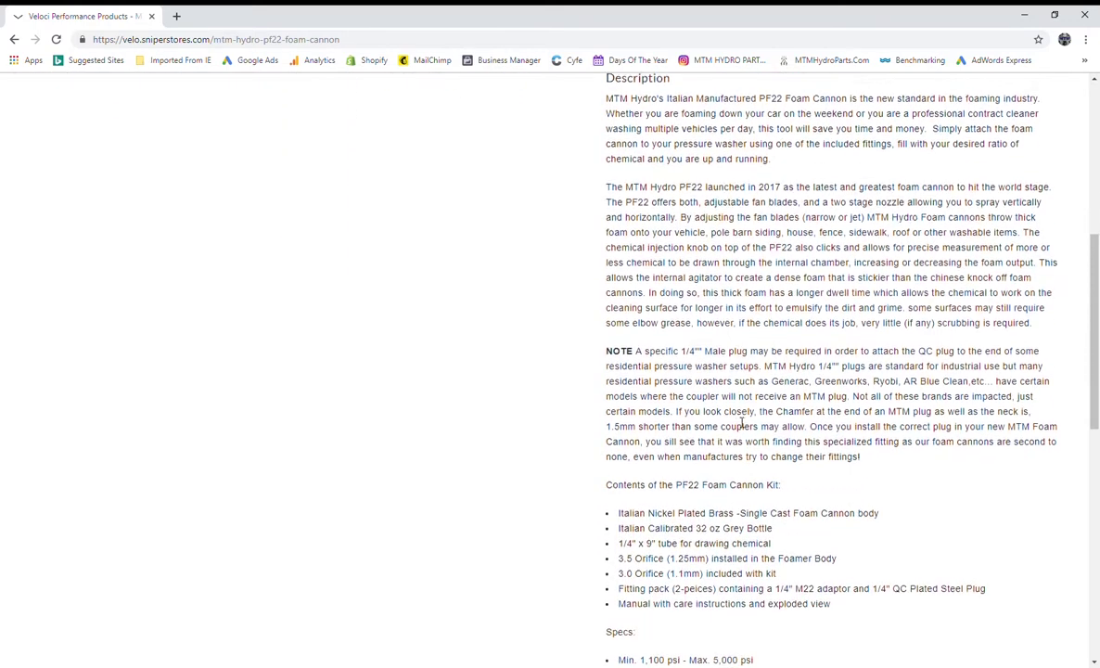
{"action": "scroll", "coordinate": [753, 414], "scroll_direction": "down", "scroll_amount": 3}
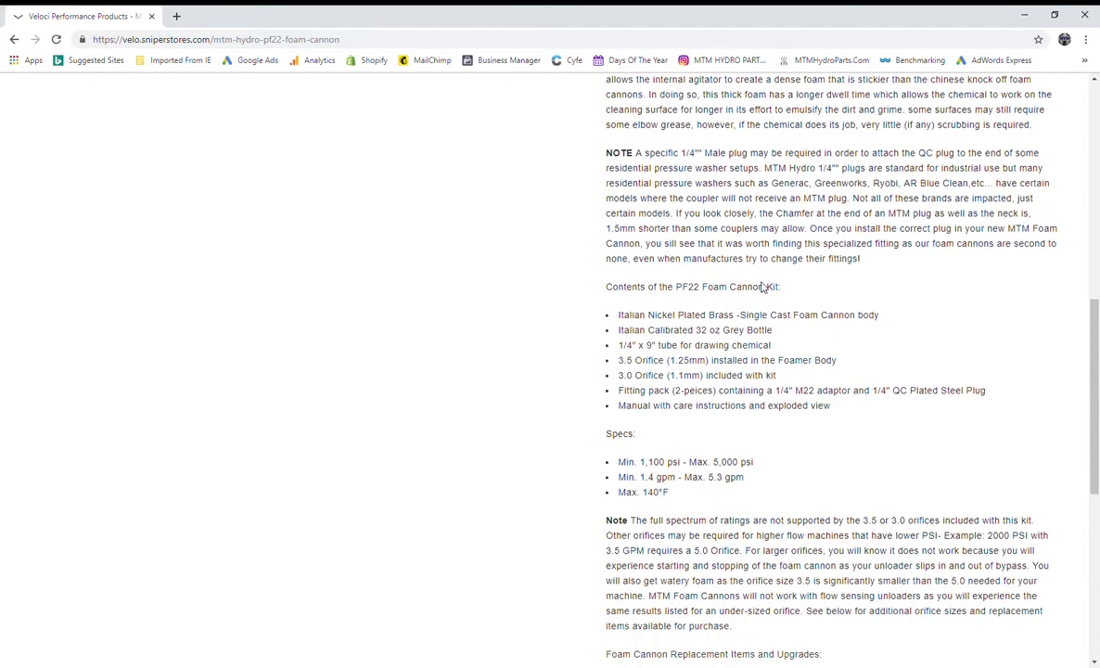
{"action": "scroll", "coordinate": [750, 345], "scroll_direction": "up", "scroll_amount": 6}
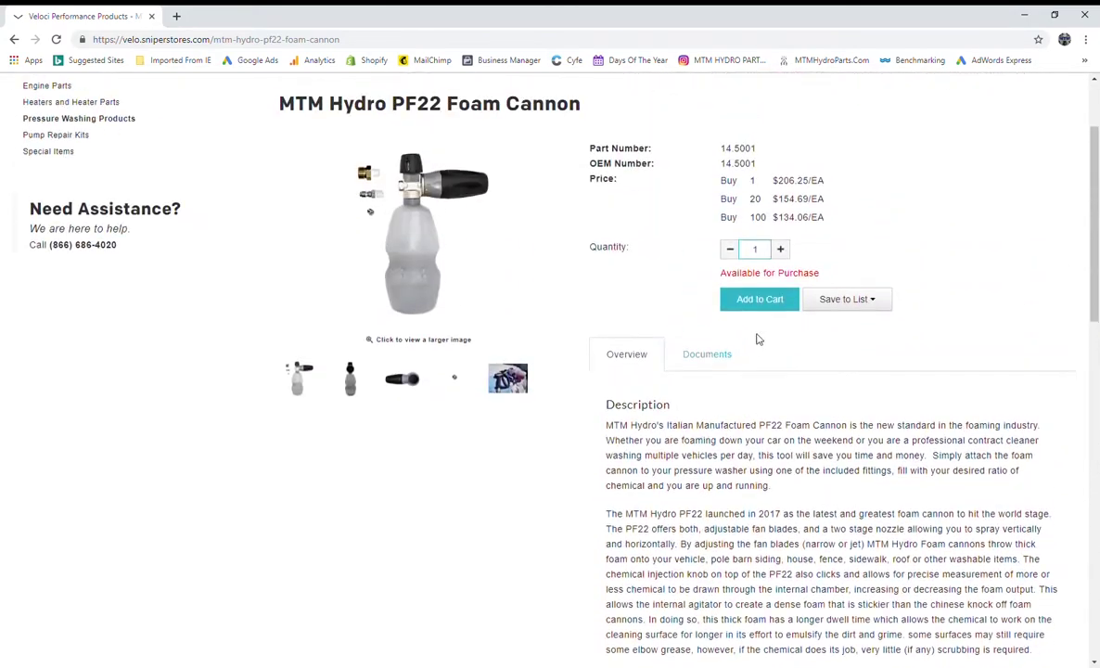
{"action": "scroll", "coordinate": [938, 349], "scroll_direction": "down", "scroll_amount": 3}
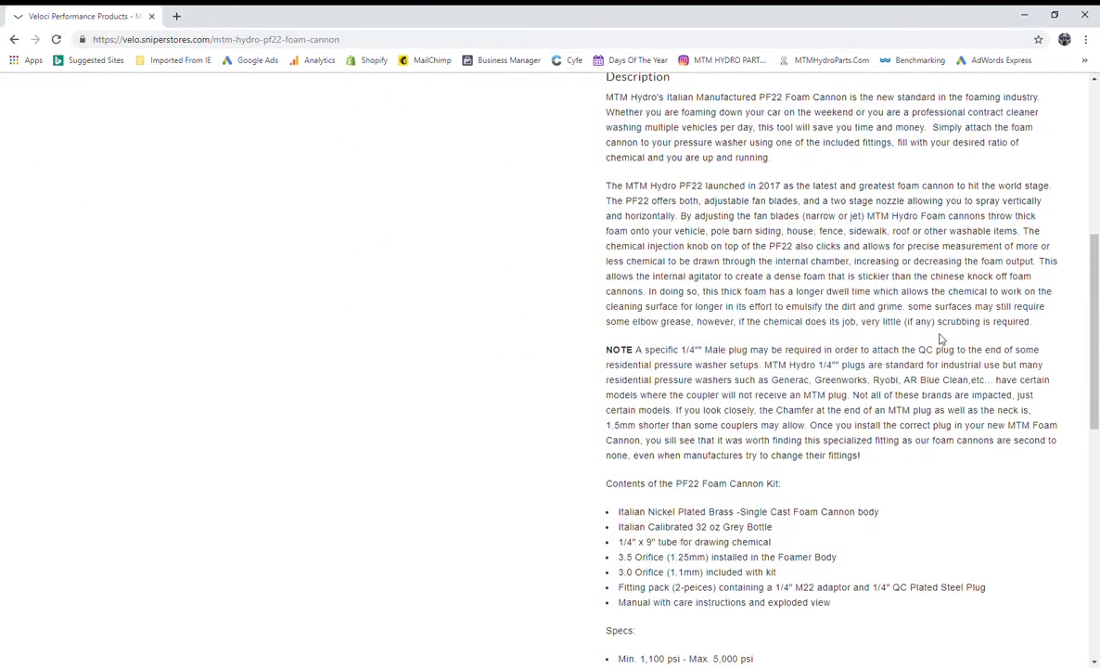
{"action": "scroll", "coordinate": [935, 349], "scroll_direction": "down", "scroll_amount": 6}
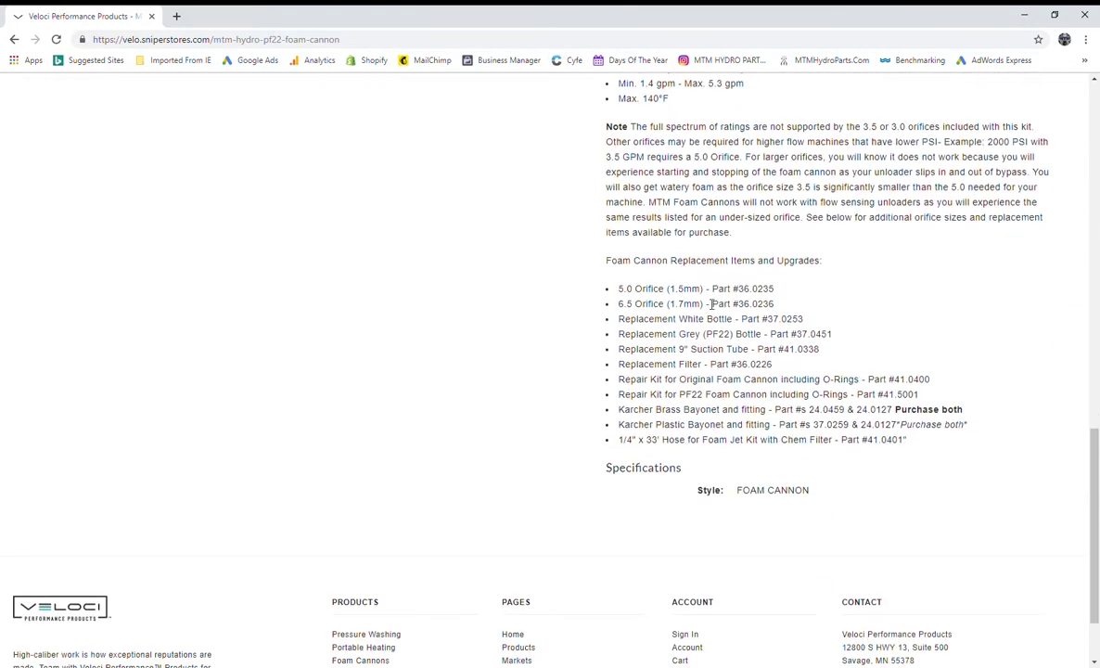
{"action": "scroll", "coordinate": [835, 319], "scroll_direction": "up", "scroll_amount": 1}
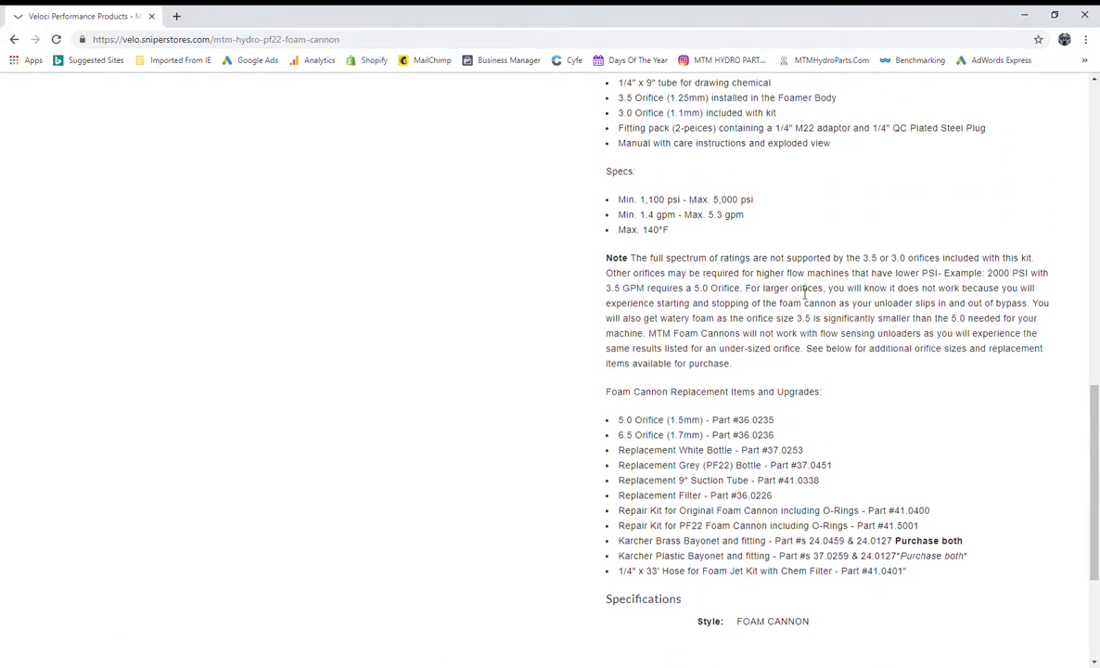
{"action": "scroll", "coordinate": [822, 330], "scroll_direction": "up", "scroll_amount": 3}
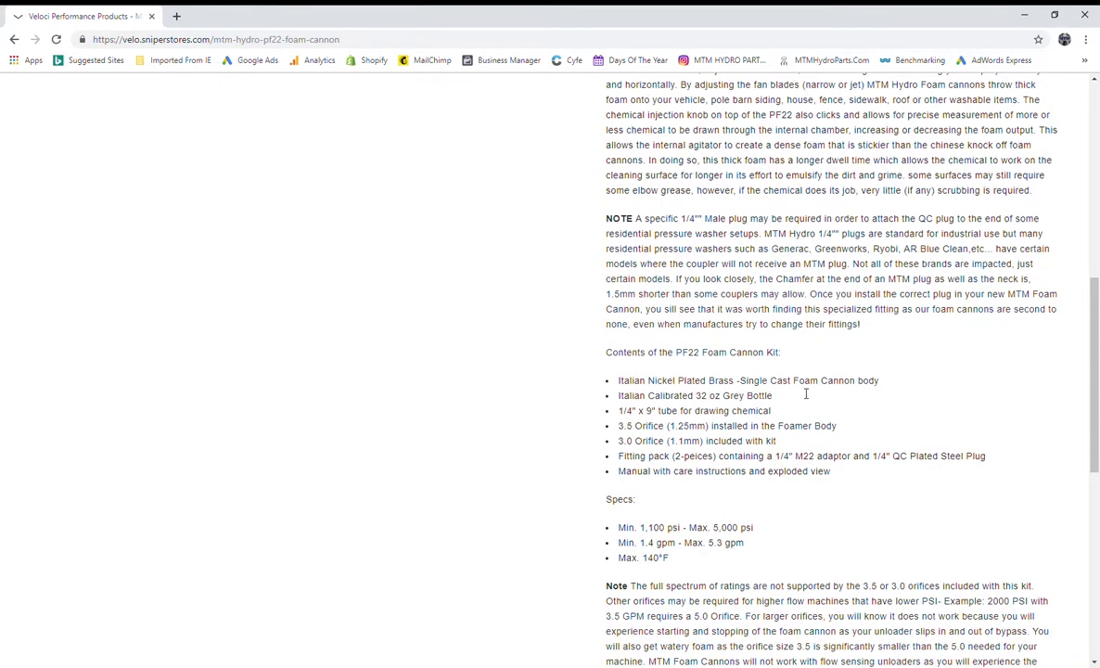
{"action": "scroll", "coordinate": [817, 418], "scroll_direction": "up", "scroll_amount": 1}
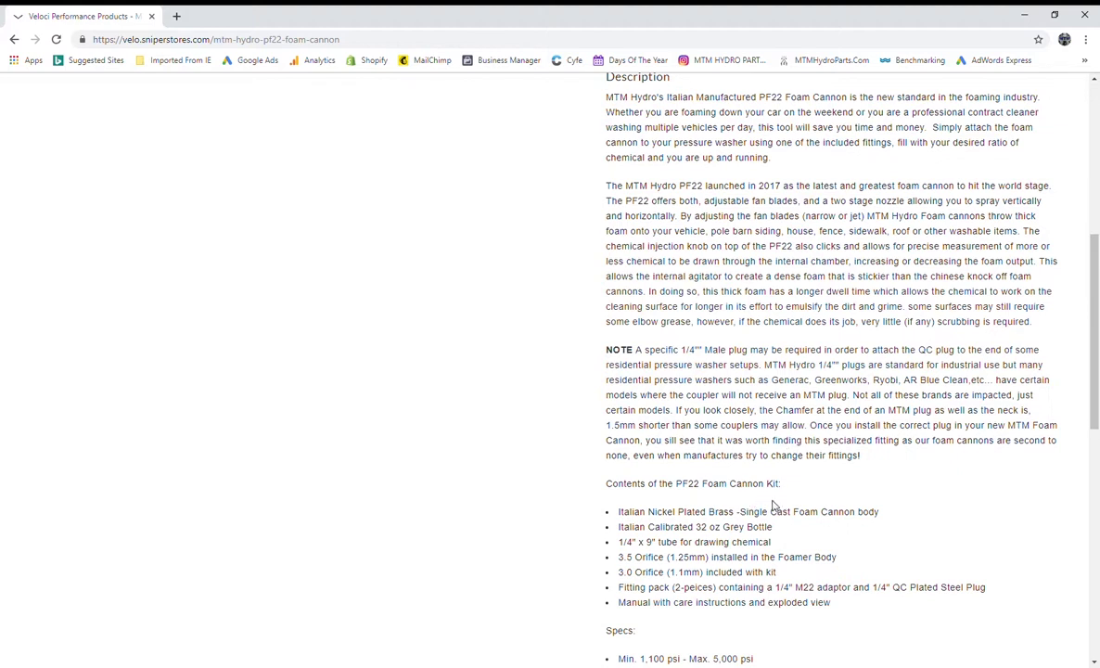
{"action": "scroll", "coordinate": [774, 508], "scroll_direction": "down", "scroll_amount": 1}
{"action": "scroll", "coordinate": [758, 512], "scroll_direction": "down", "scroll_amount": 2}
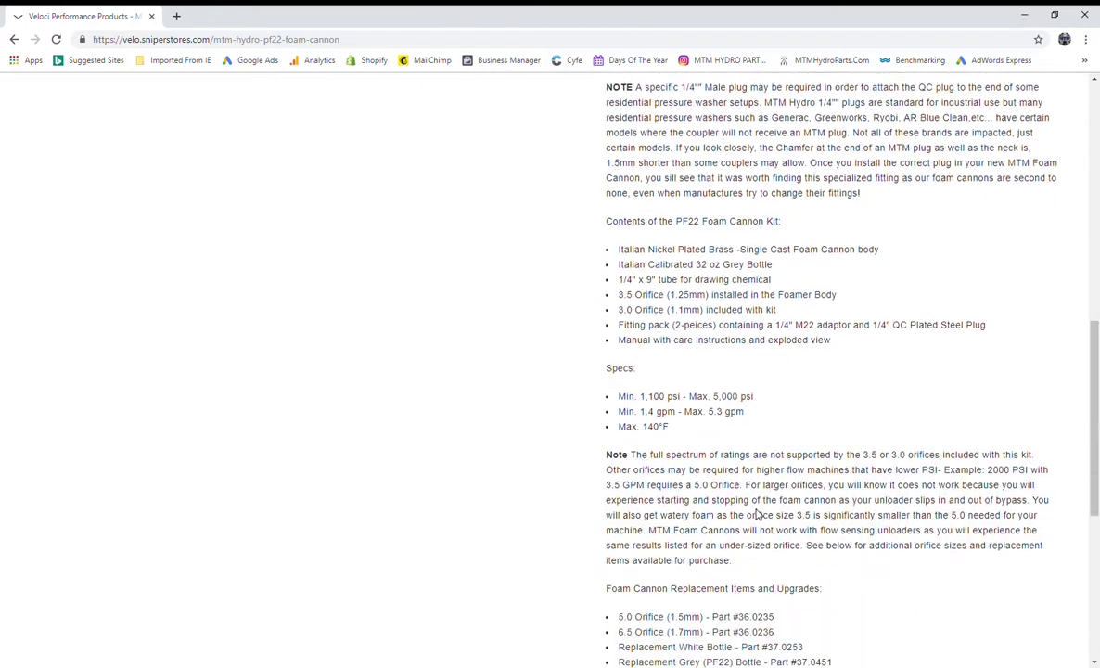
{"action": "scroll", "coordinate": [775, 510], "scroll_direction": "up", "scroll_amount": 4}
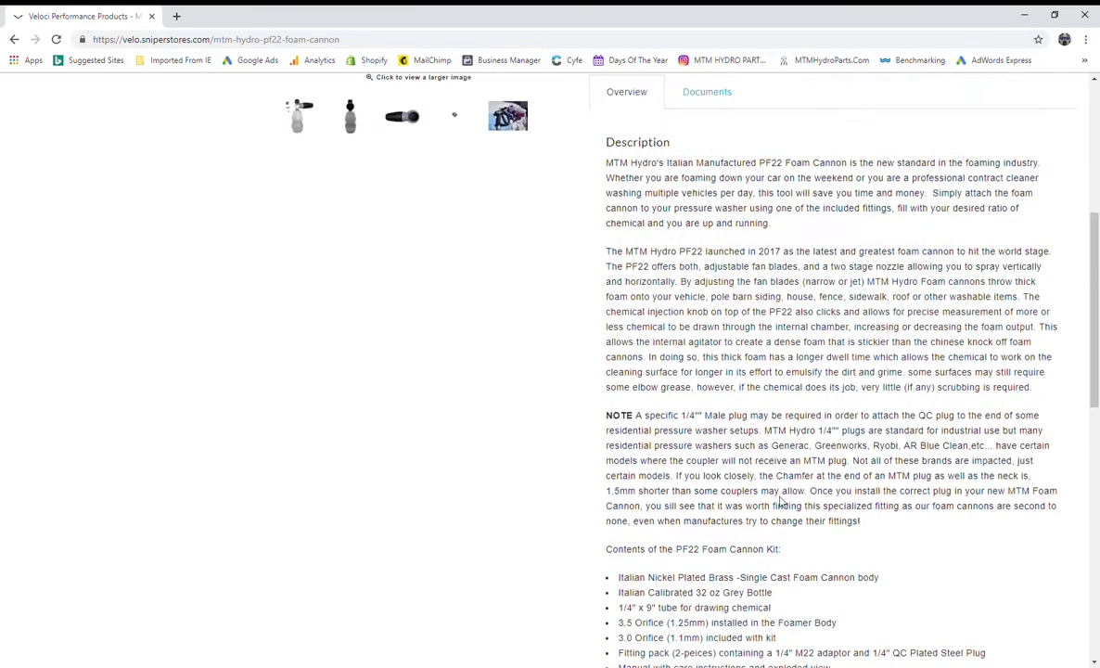
{"action": "scroll", "coordinate": [796, 418], "scroll_direction": "up", "scroll_amount": 3}
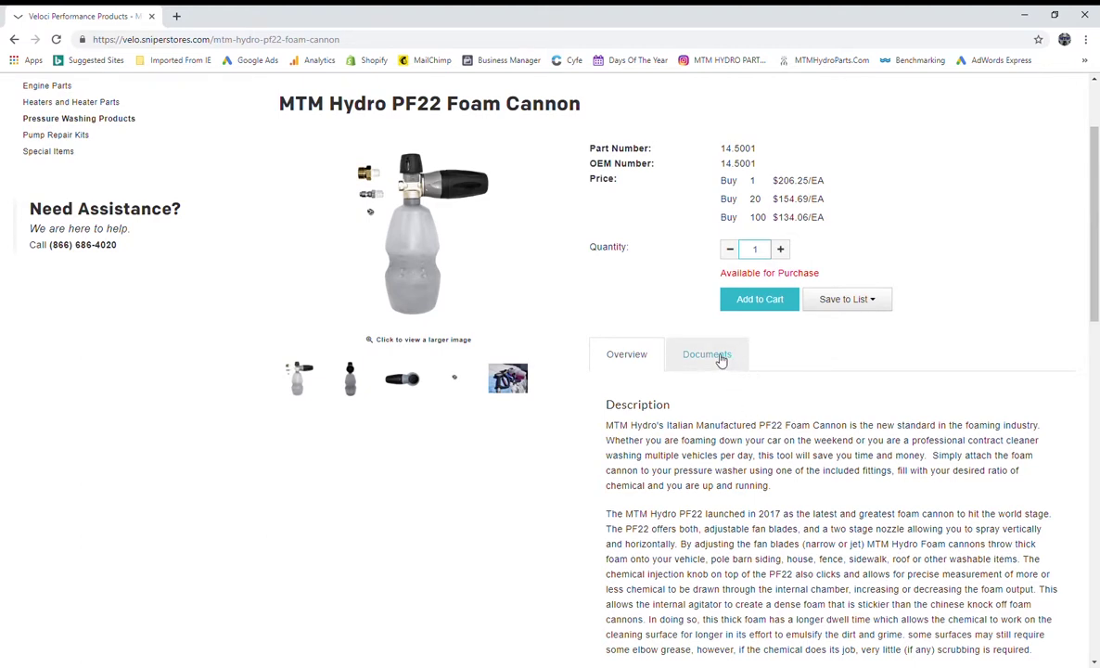
{"action": "left_click", "coordinate": [722, 360]}
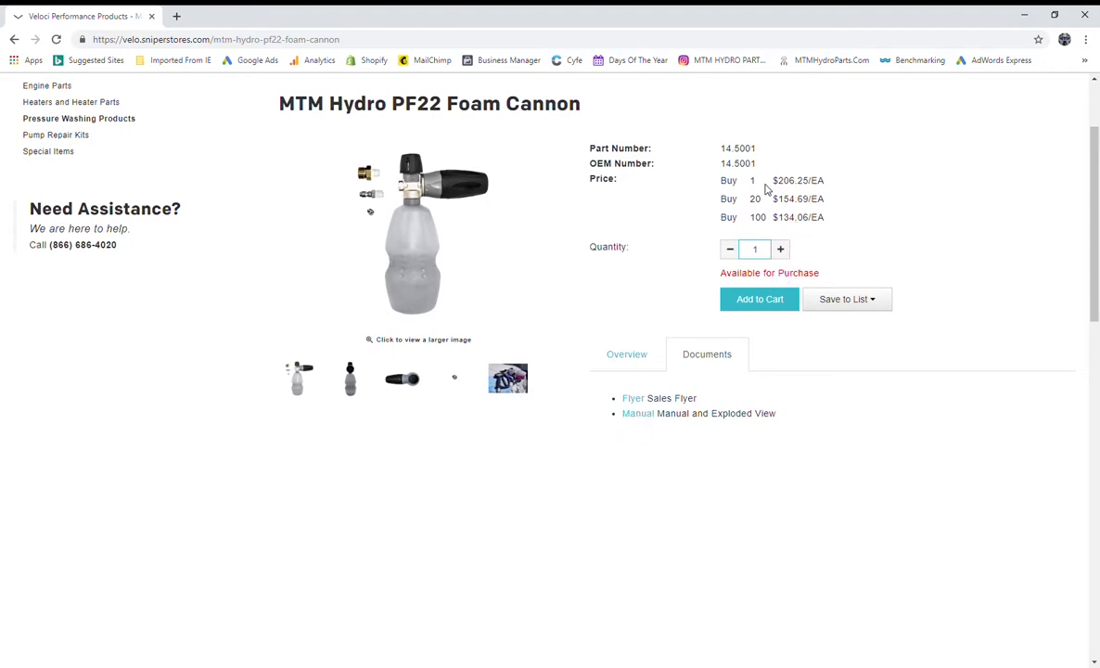
- Add 40 PF22 Foam Cannons to the cart, then proceed from the full cart to checkout
{"action": "double_click", "coordinate": [754, 250]}
{"action": "left_click", "coordinate": [764, 299]}
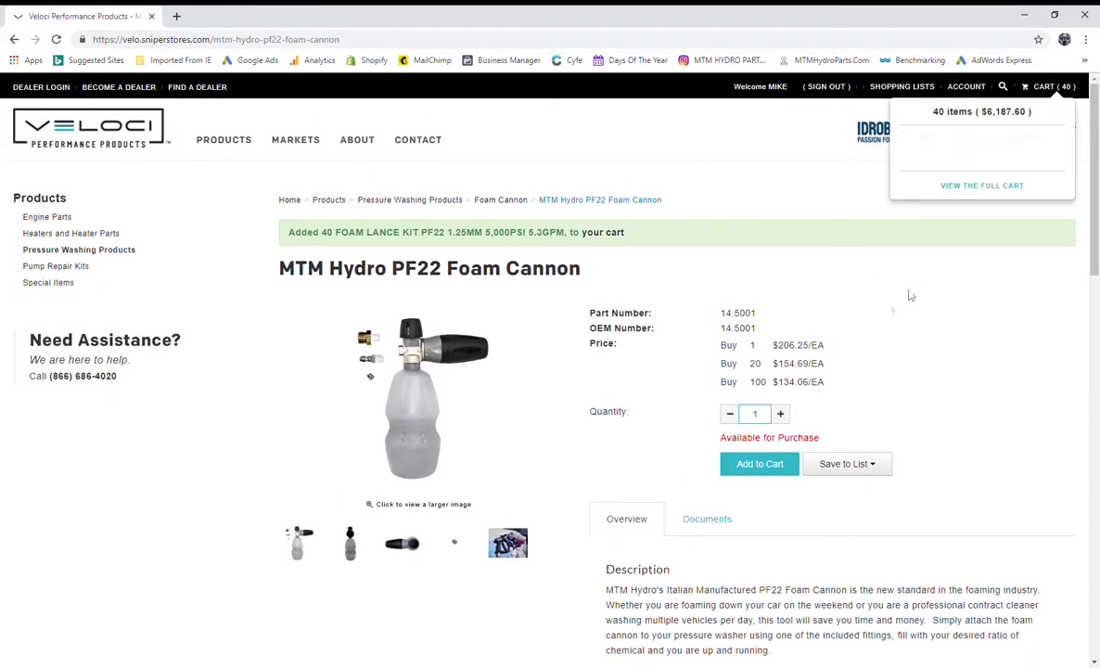
{"action": "left_click", "coordinate": [972, 189]}
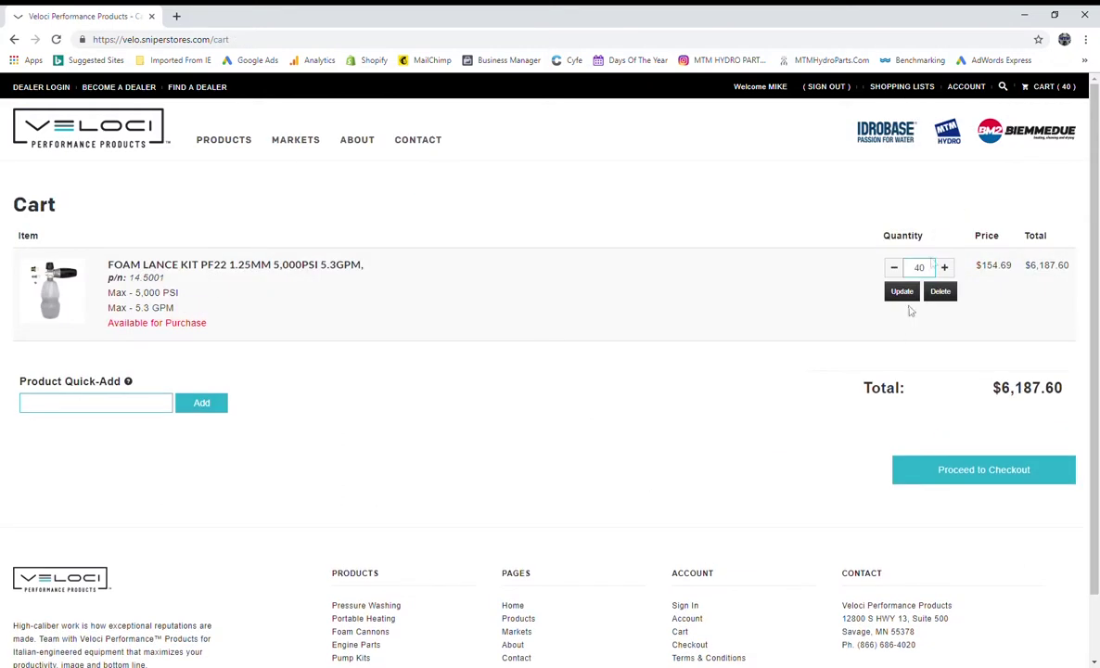
{"action": "left_click", "coordinate": [957, 471]}
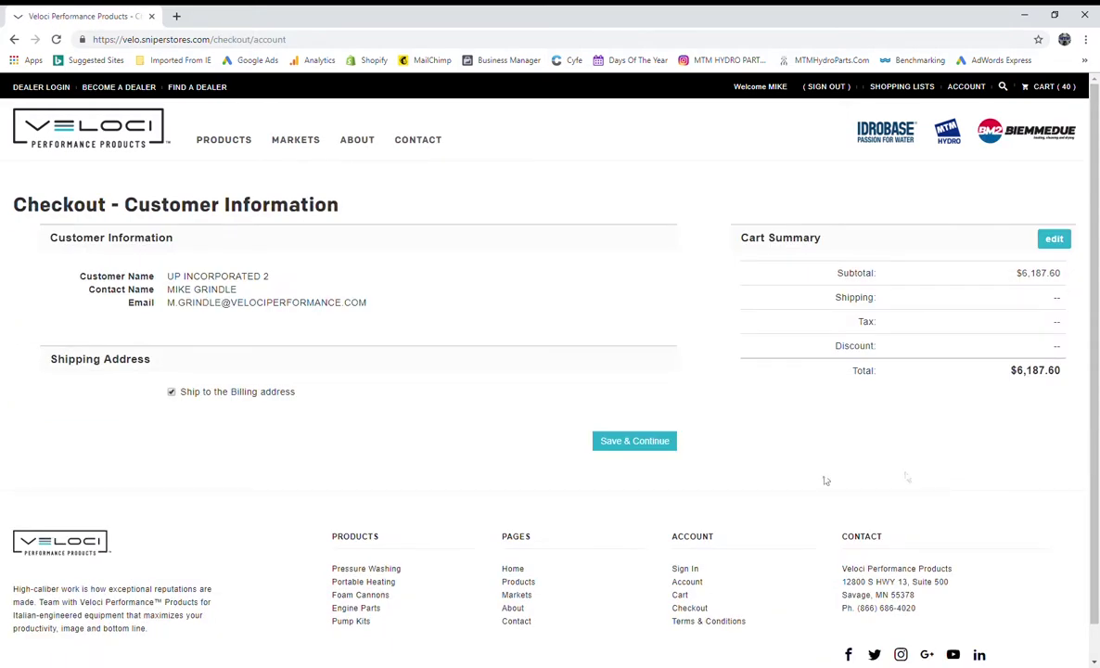
- Ship to the saved address-book entry instead of the billing address, disable saving it to the address book, and continue to Shipping & Payment
{"action": "left_click", "coordinate": [173, 392]}
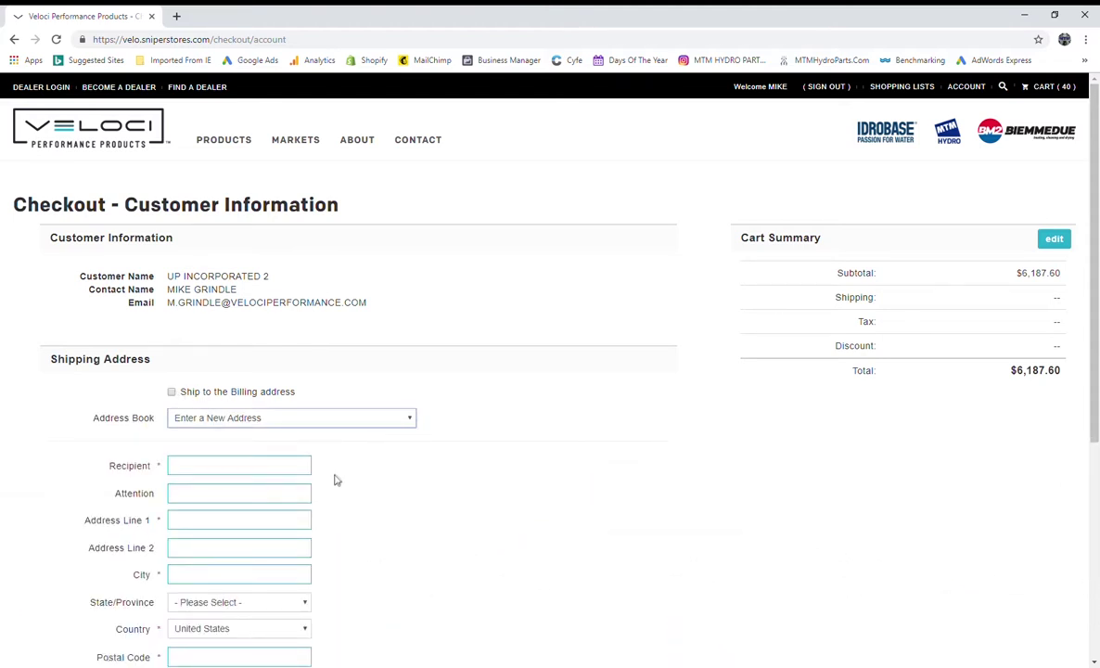
{"action": "key", "text": "Down"}
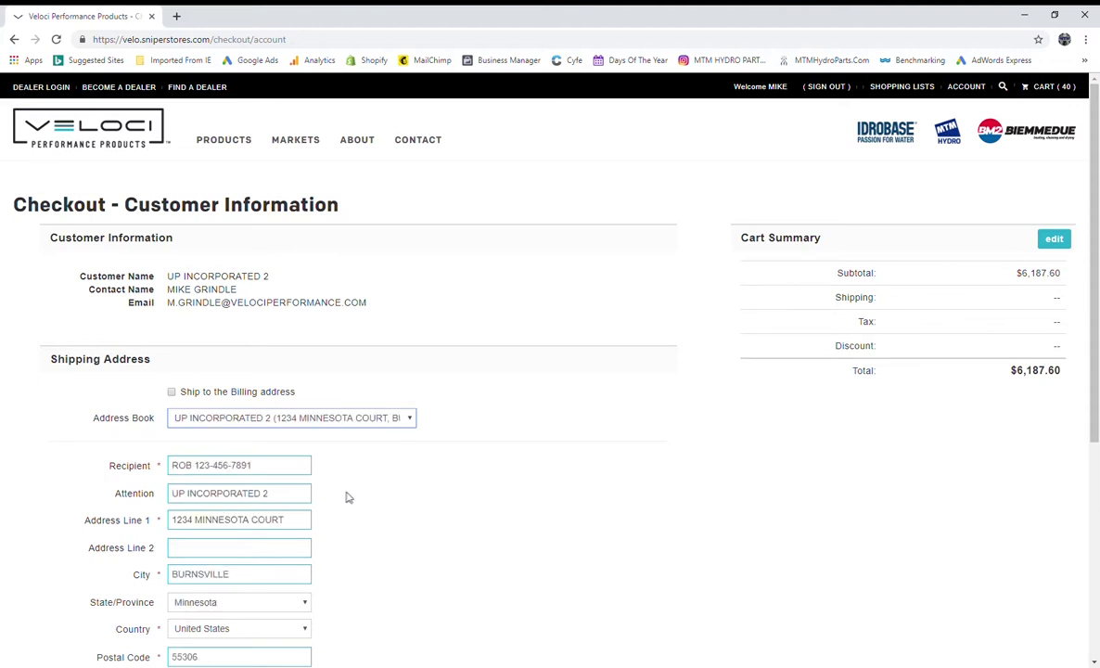
{"action": "scroll", "coordinate": [347, 495], "scroll_direction": "down", "scroll_amount": 2}
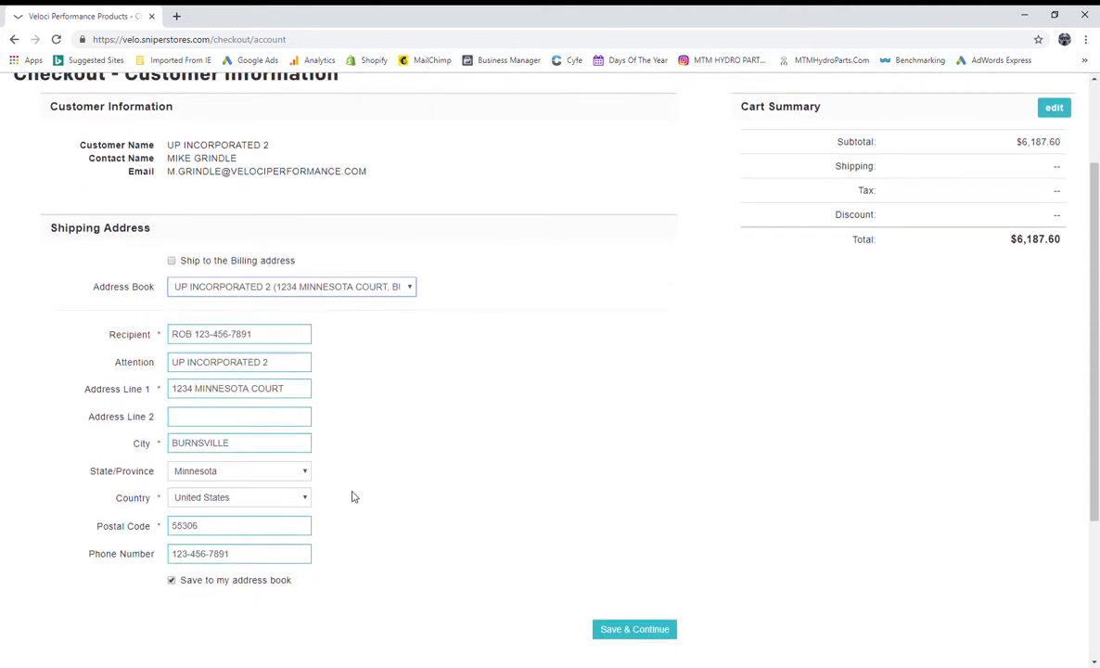
{"action": "left_click", "coordinate": [172, 581]}
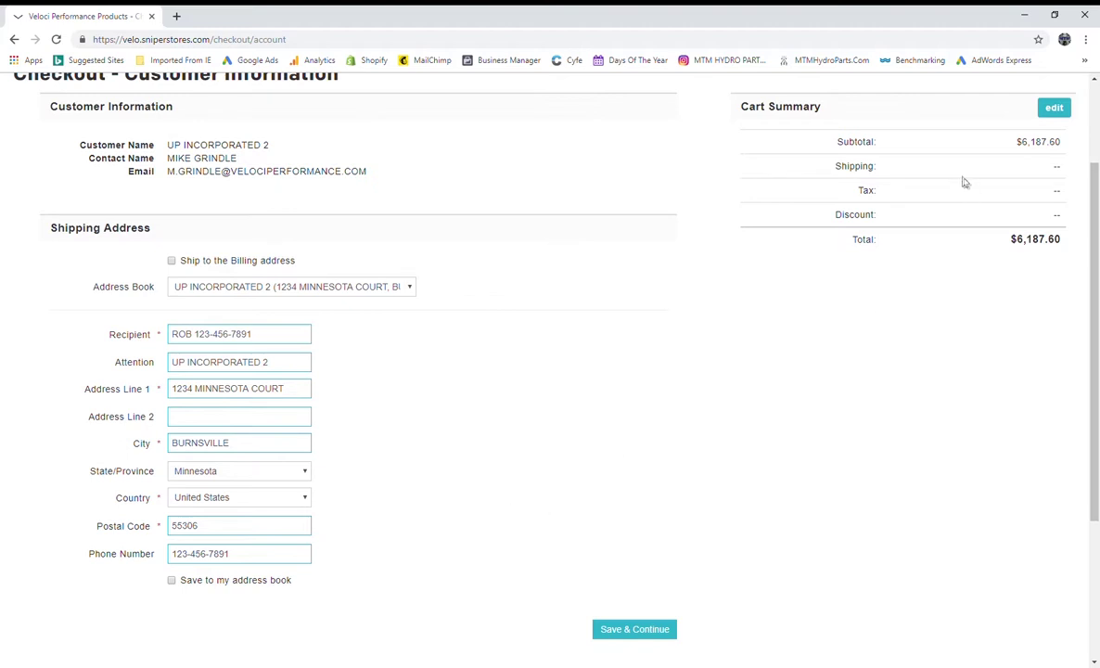
{"action": "left_click", "coordinate": [624, 636]}
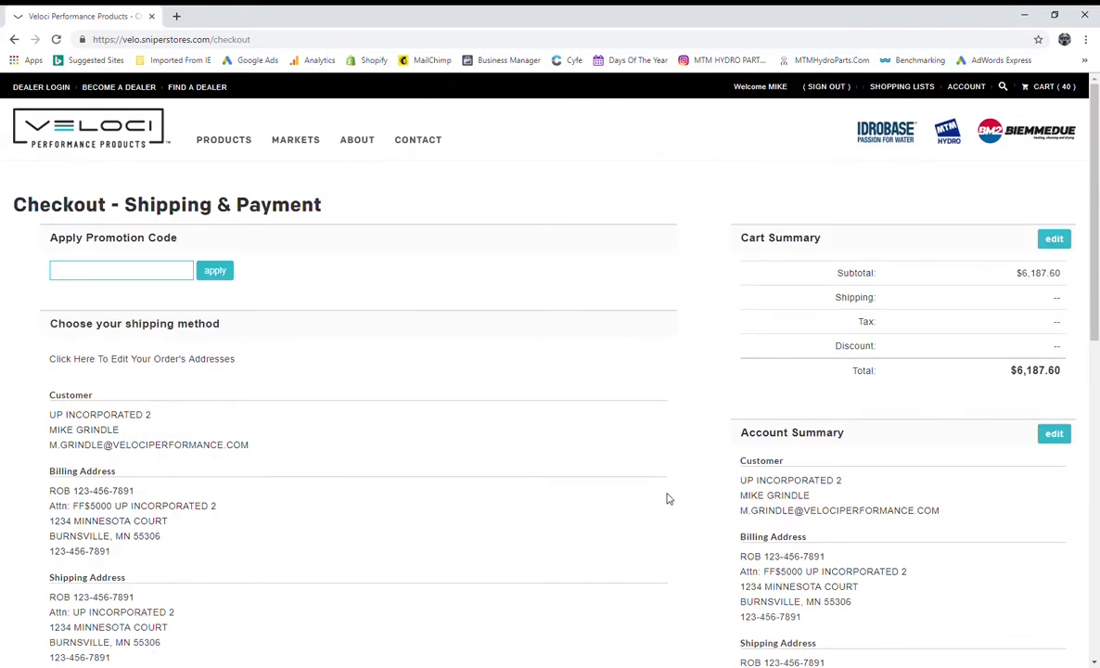
- Enter the purchase order number in the order's additional information
{"action": "scroll", "coordinate": [663, 498], "scroll_direction": "down", "scroll_amount": 2}
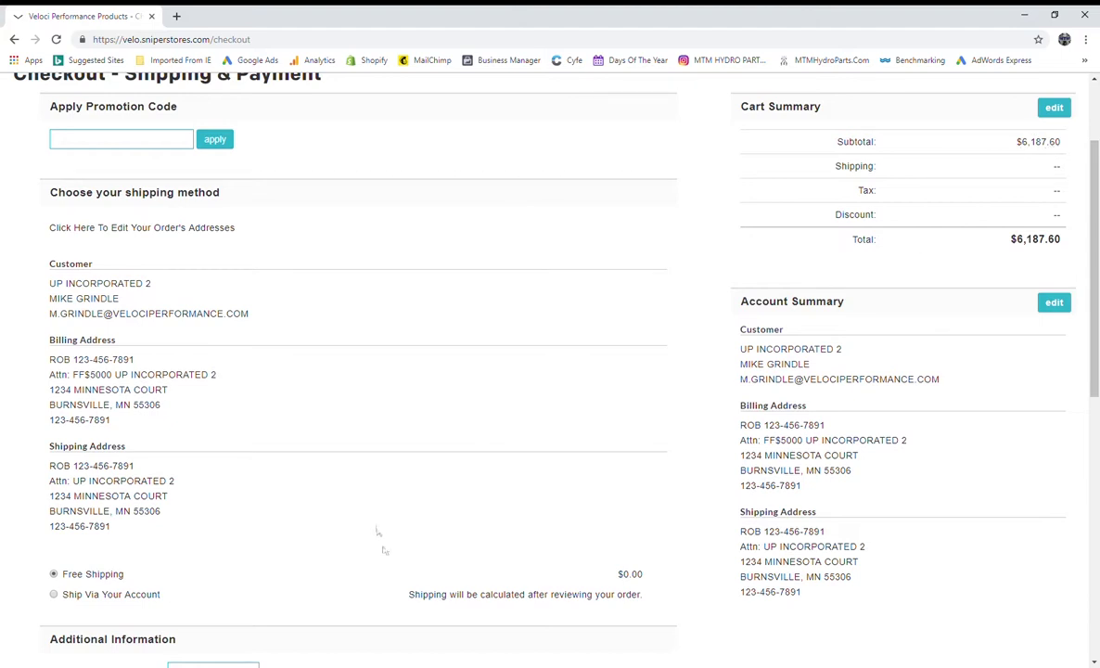
{"action": "scroll", "coordinate": [405, 504], "scroll_direction": "down", "scroll_amount": 1}
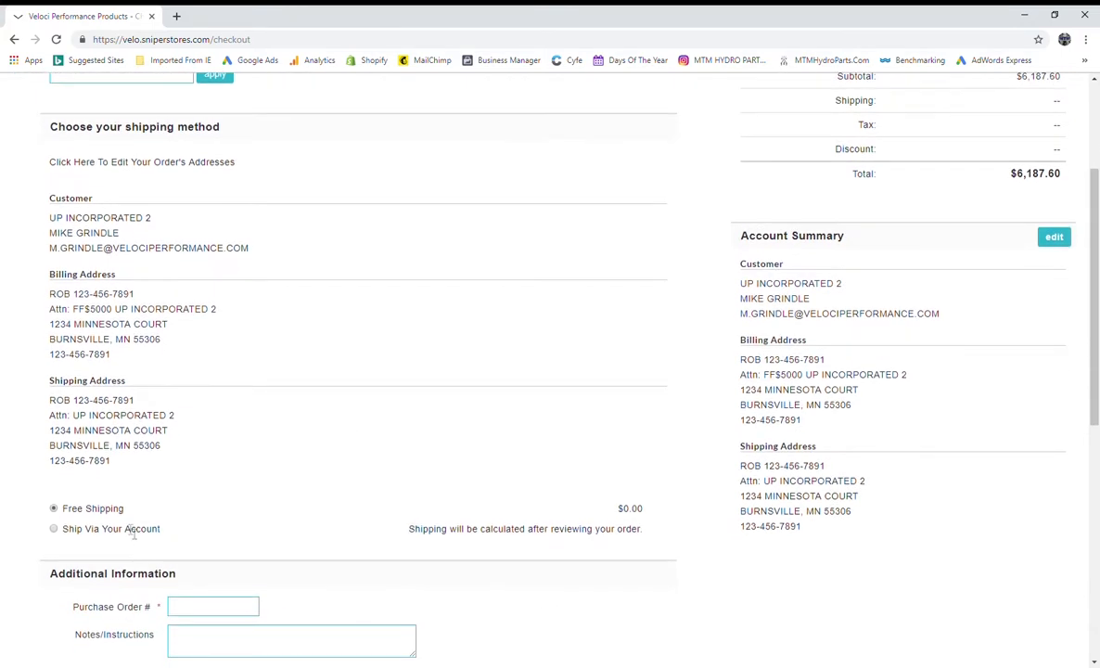
{"action": "scroll", "coordinate": [251, 531], "scroll_direction": "down", "scroll_amount": 1}
{"action": "left_click", "coordinate": [241, 544]}
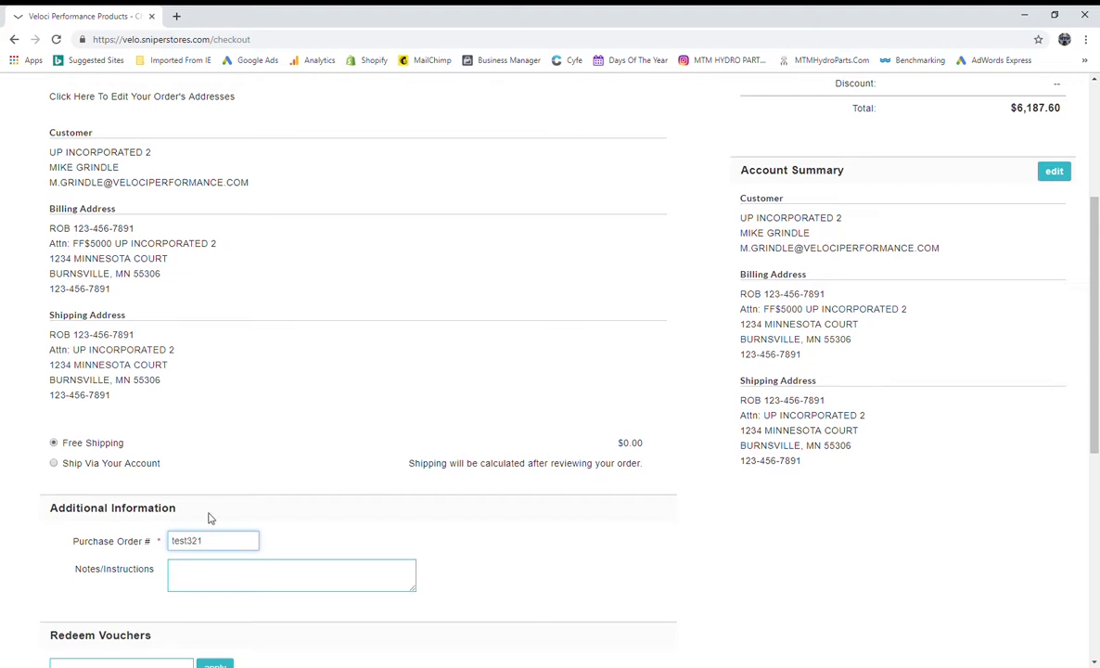
- Add "Rush" to the order's notes and submit the order with Net 30 payment
{"action": "left_click", "coordinate": [235, 573]}
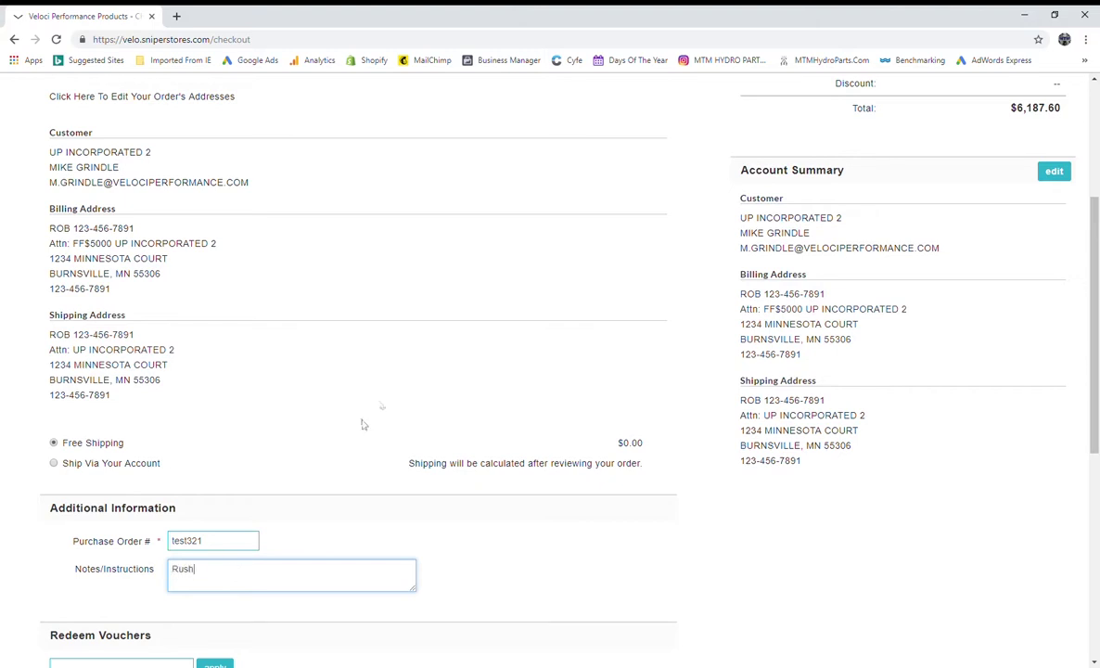
{"action": "scroll", "coordinate": [361, 485], "scroll_direction": "down", "scroll_amount": 2}
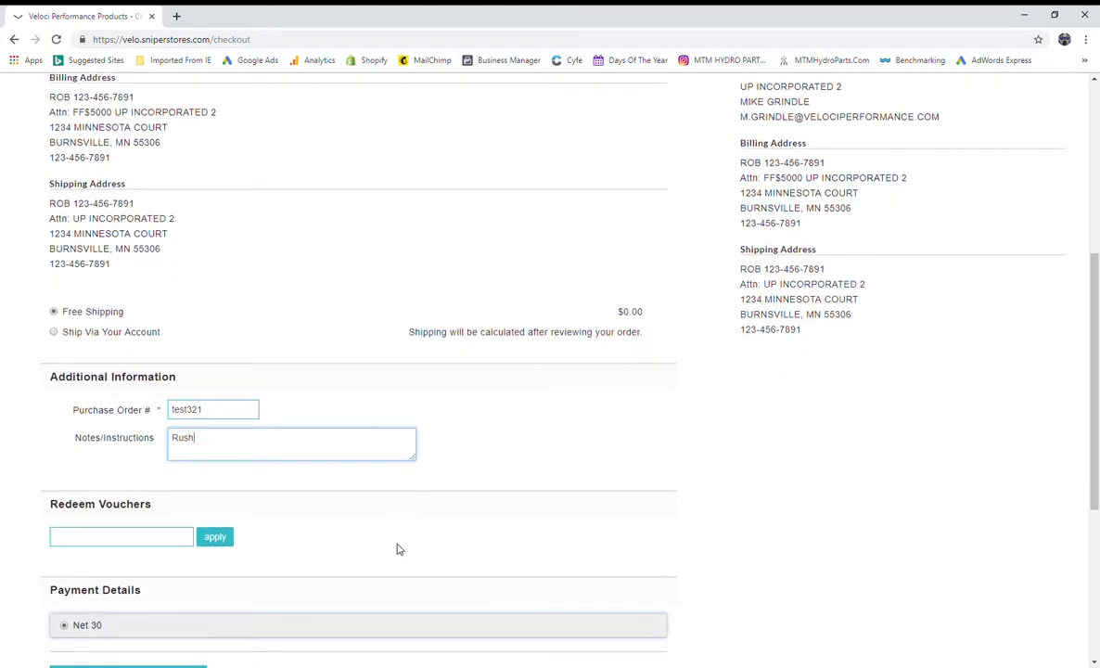
{"action": "scroll", "coordinate": [398, 525], "scroll_direction": "down", "scroll_amount": 2}
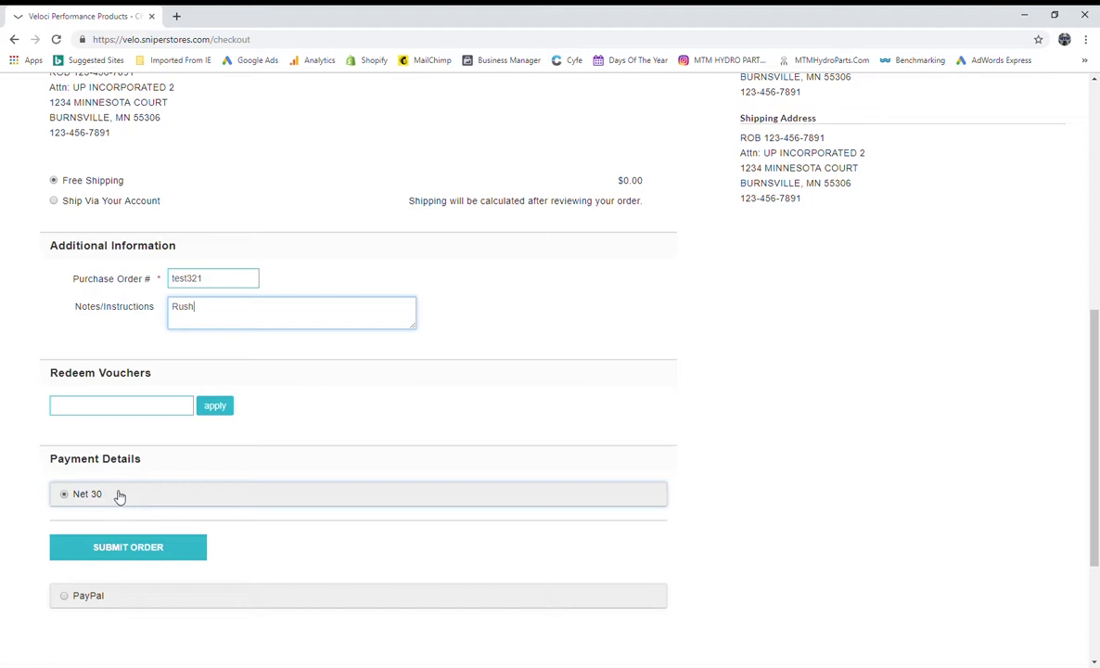
{"action": "left_click", "coordinate": [168, 550]}
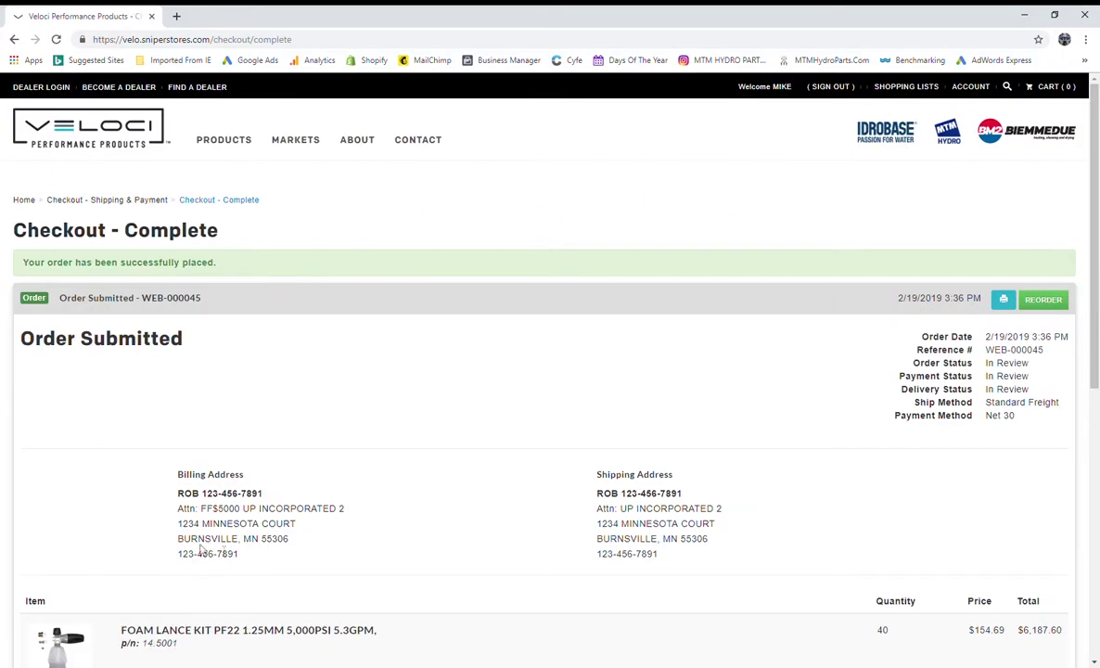
- Review the submitted order's addresses, item, totals, purchase order number and notes
{"action": "scroll", "coordinate": [418, 454], "scroll_direction": "down", "scroll_amount": 2}
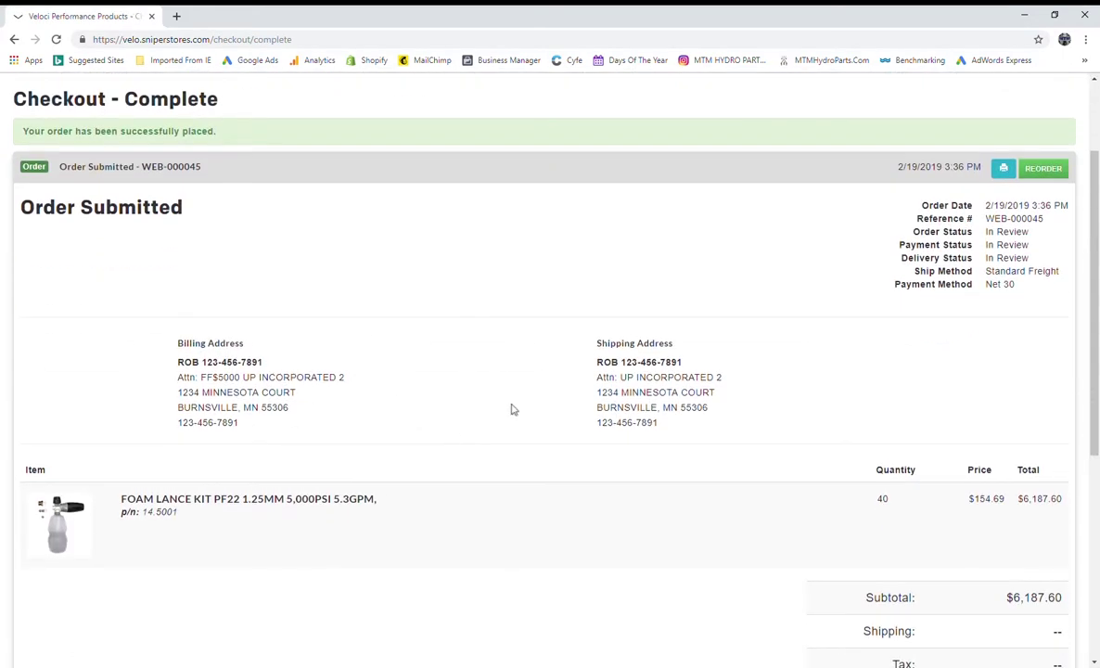
{"action": "scroll", "coordinate": [515, 381], "scroll_direction": "down", "scroll_amount": 4}
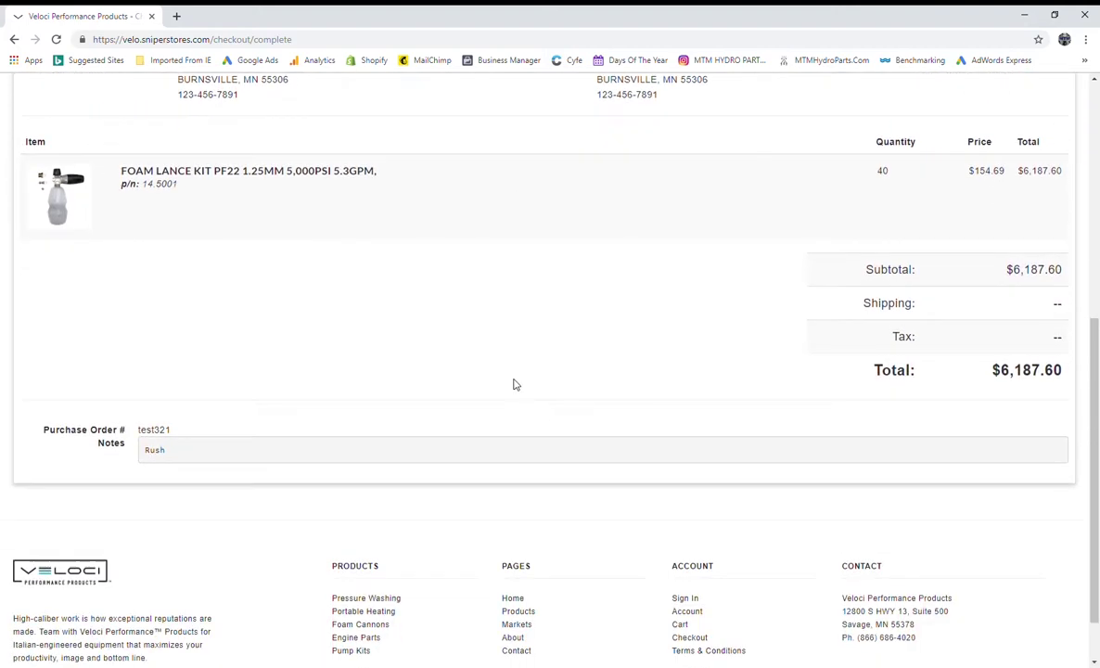
{"action": "scroll", "coordinate": [577, 385], "scroll_direction": "up", "scroll_amount": 6}
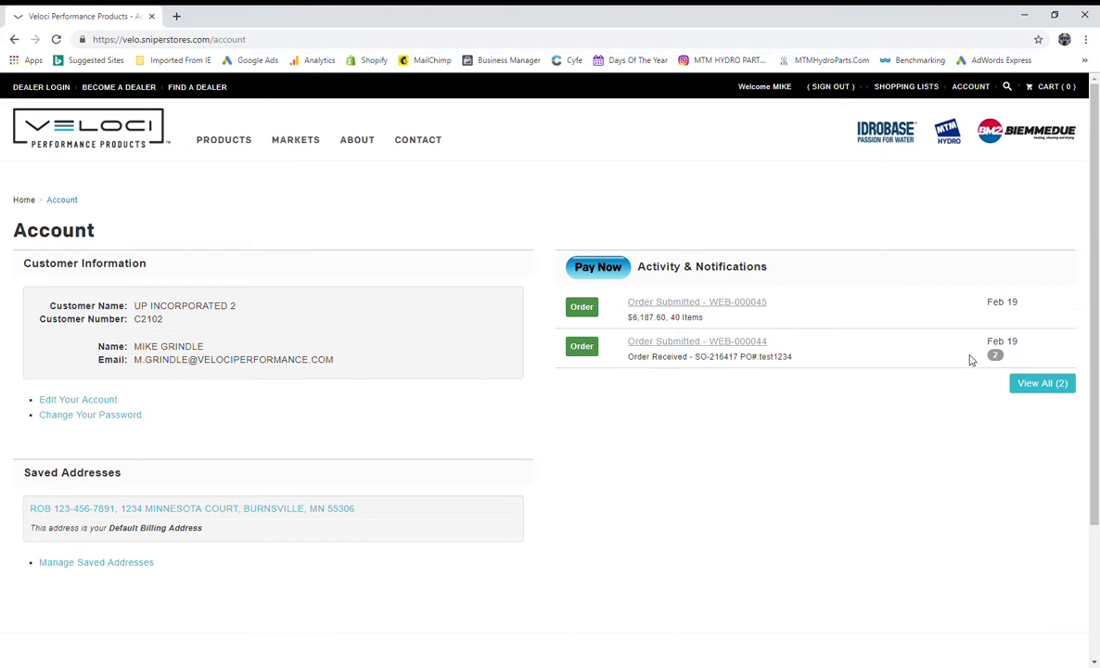
- View the order-received notice of the earlier order in the account's Activity & Notifications
{"action": "left_click", "coordinate": [696, 341]}
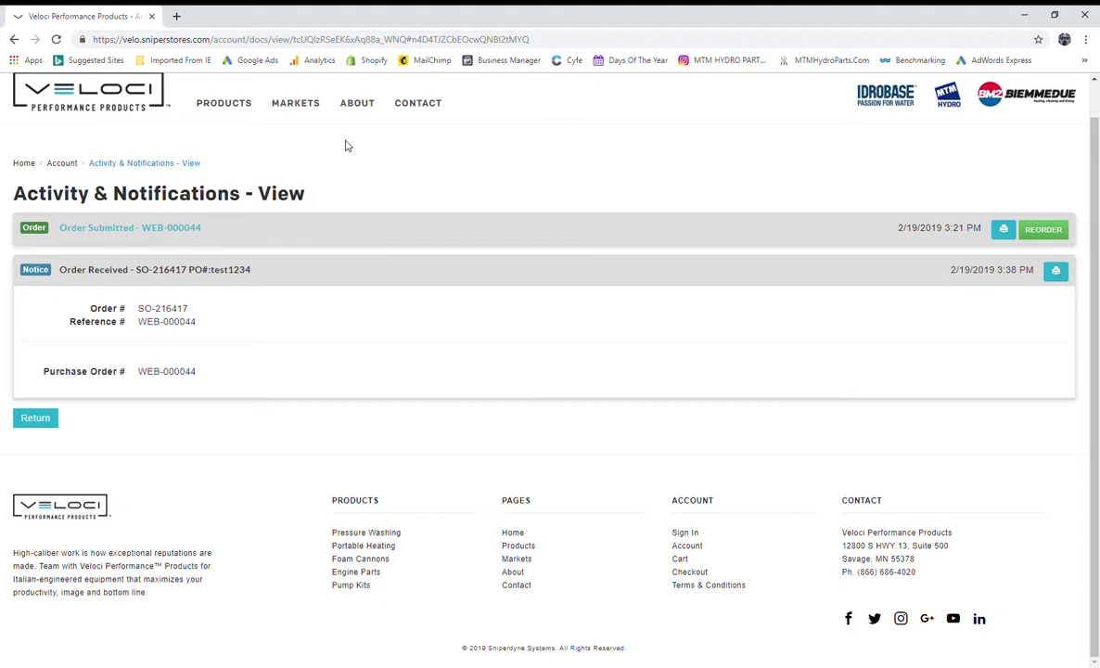
{"action": "scroll", "coordinate": [357, 306], "scroll_direction": "up", "scroll_amount": 1}
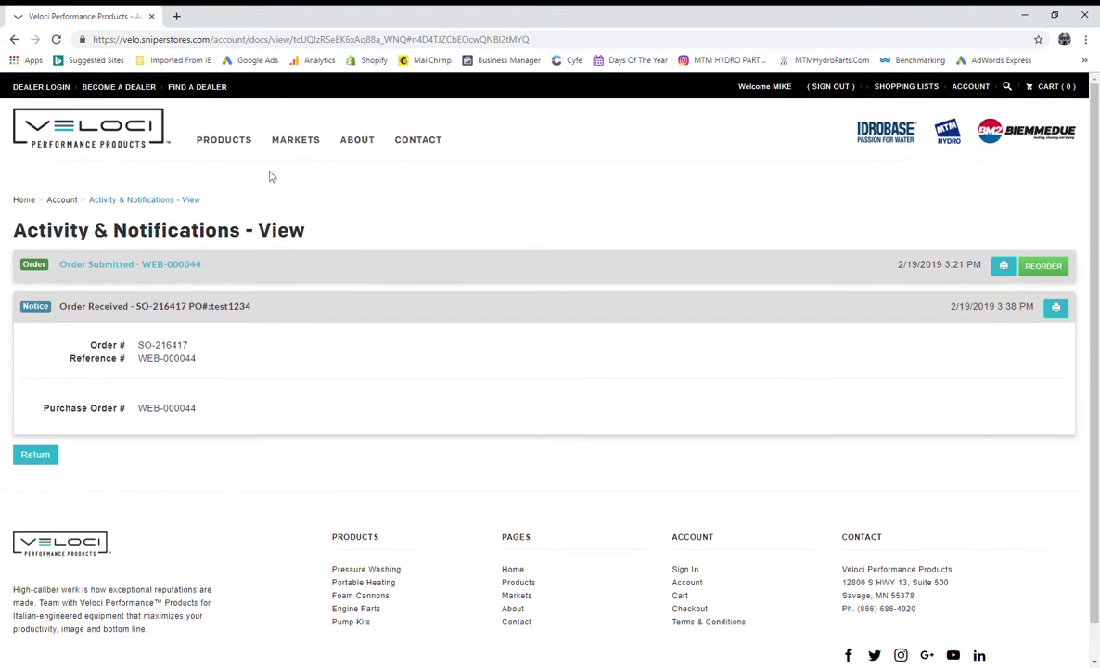
- Browse Heaters and Heater Parts to Radiant Heaters and open the Veloci Fire 155 Mobile Radiant Heater
{"action": "mouse_move", "coordinate": [239, 150]}
{"action": "mouse_move", "coordinate": [234, 190]}
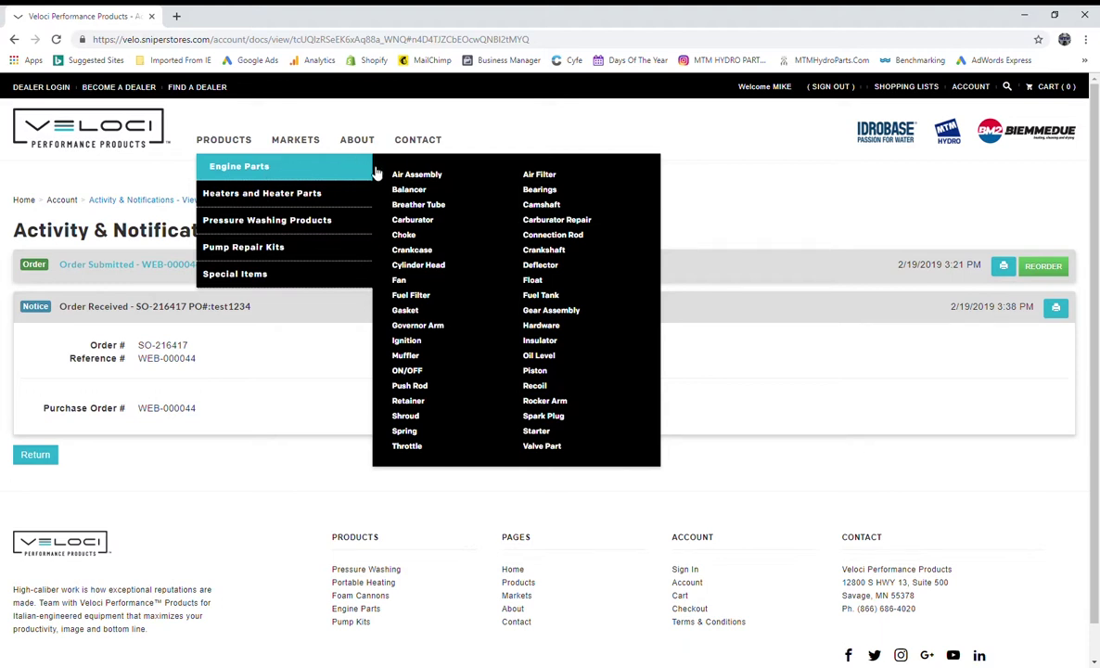
{"action": "mouse_move", "coordinate": [334, 206]}
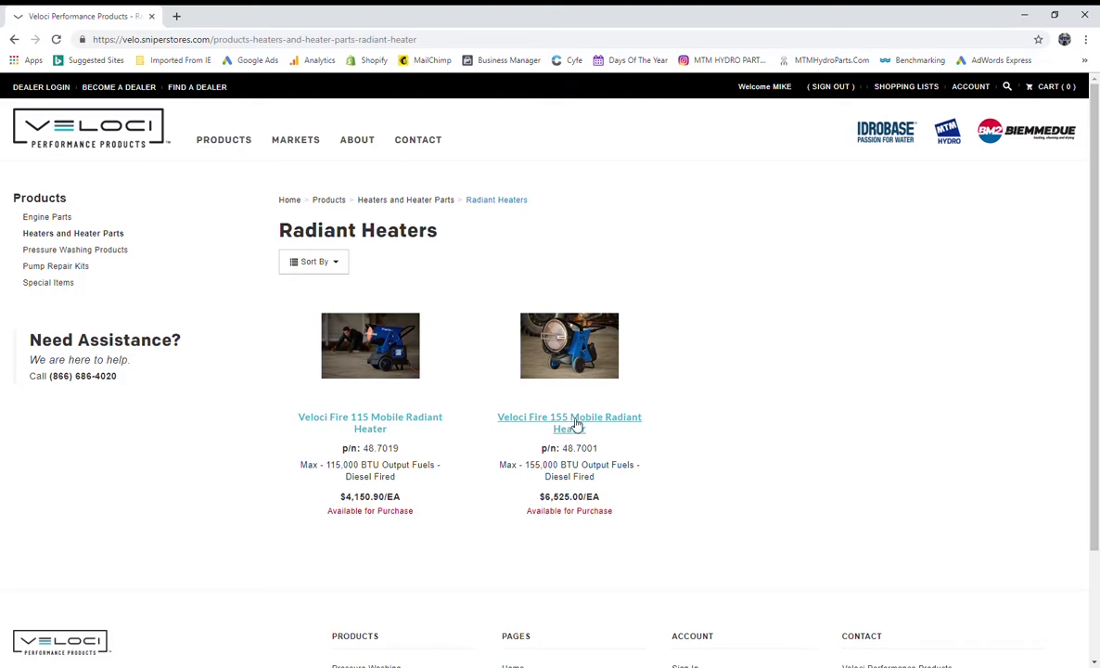
{"action": "left_click", "coordinate": [583, 424]}
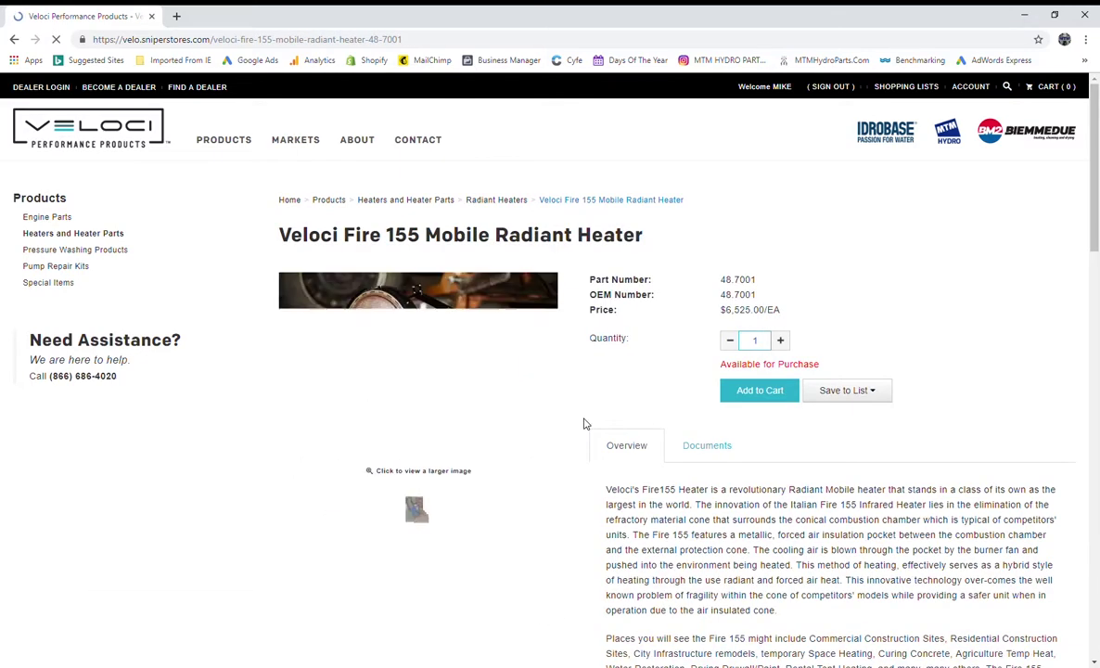
- Examine the Fire 155 heater's overview, notable features, recommended accessories, approved fuels and available documents
{"action": "scroll", "coordinate": [640, 445], "scroll_direction": "down", "scroll_amount": 2}
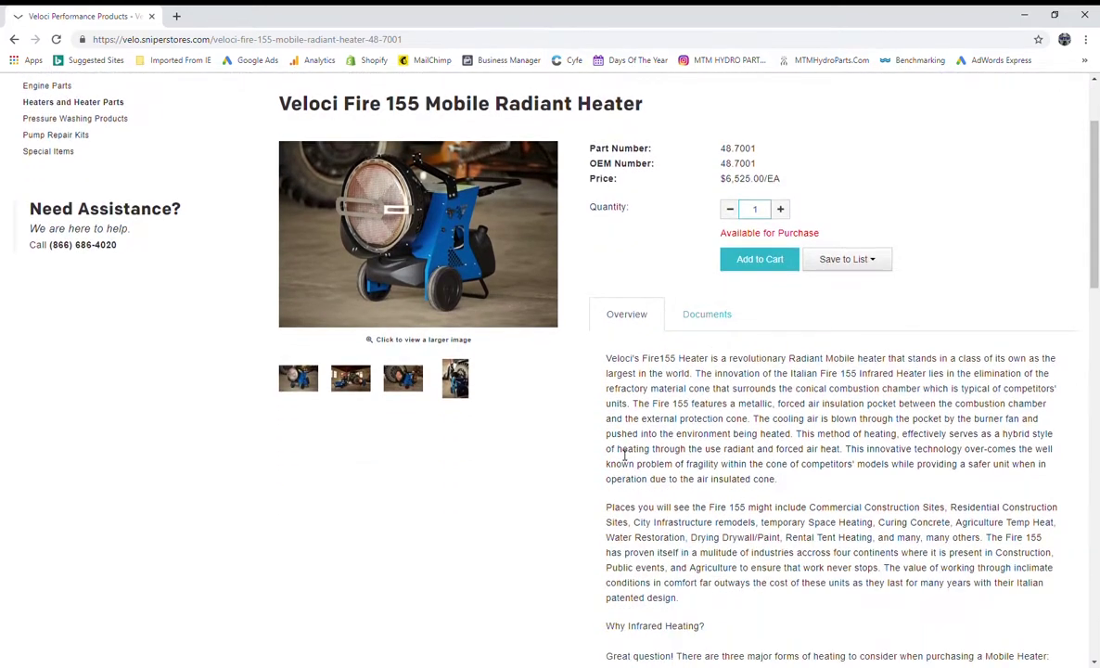
{"action": "scroll", "coordinate": [624, 454], "scroll_direction": "down", "scroll_amount": 6}
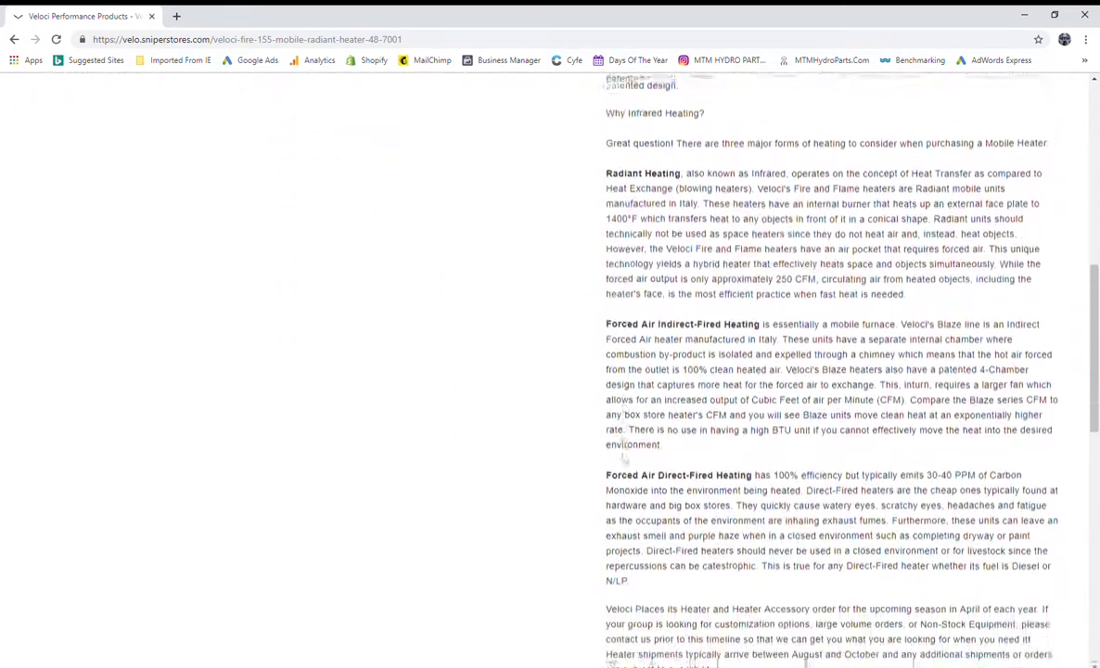
{"action": "scroll", "coordinate": [625, 455], "scroll_direction": "down", "scroll_amount": 1}
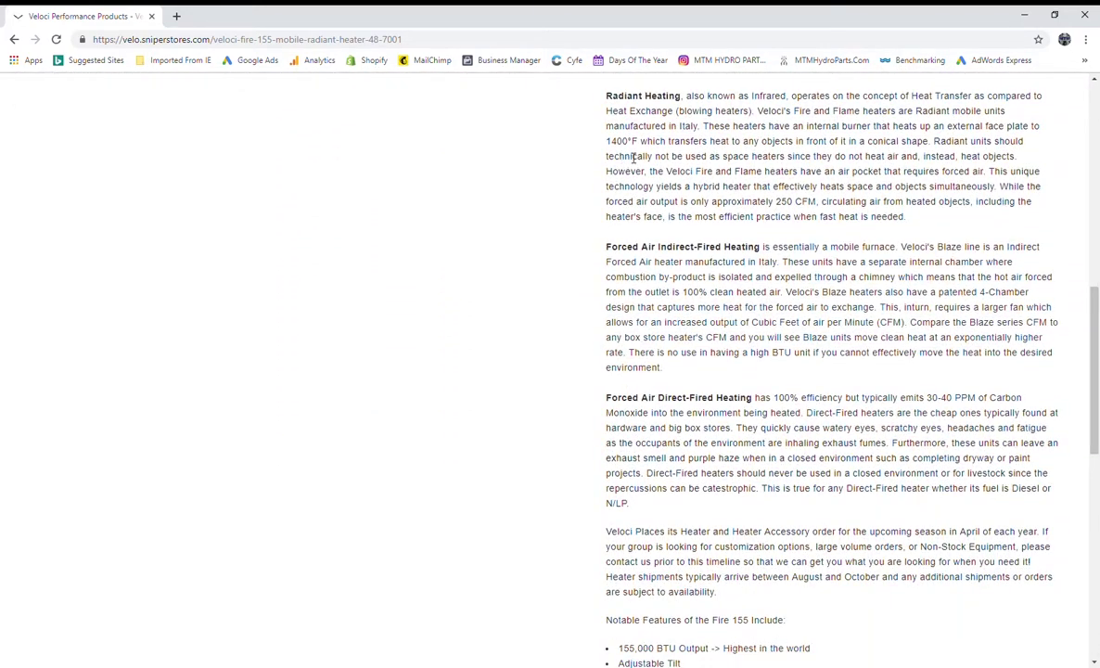
{"action": "scroll", "coordinate": [640, 209], "scroll_direction": "down", "scroll_amount": 5}
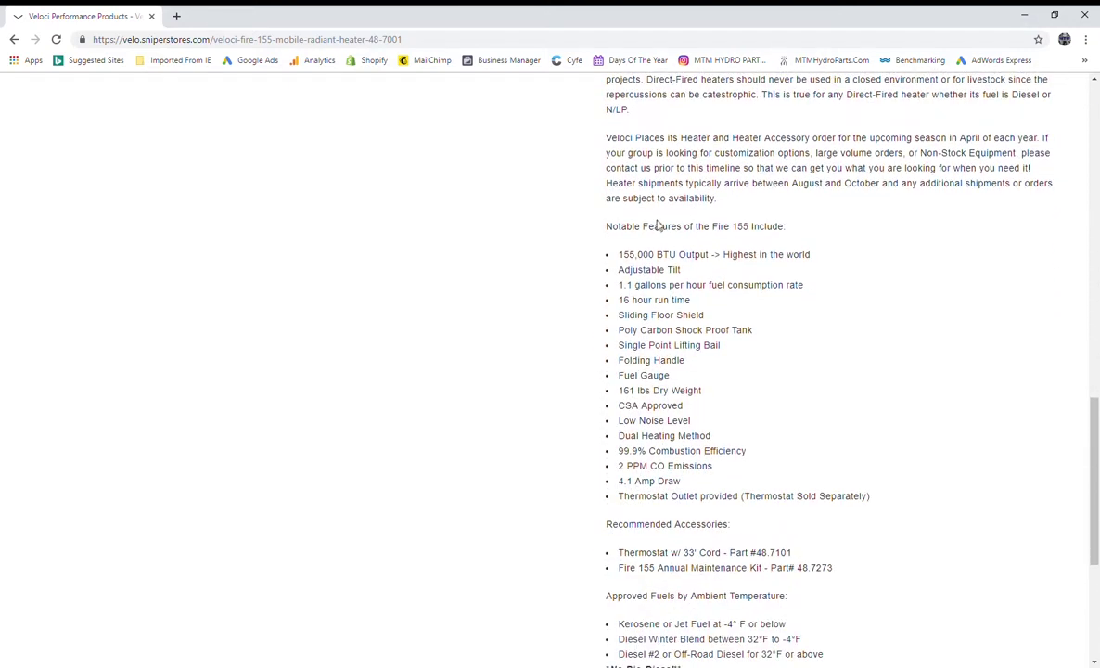
{"action": "scroll", "coordinate": [726, 305], "scroll_direction": "down", "scroll_amount": 3}
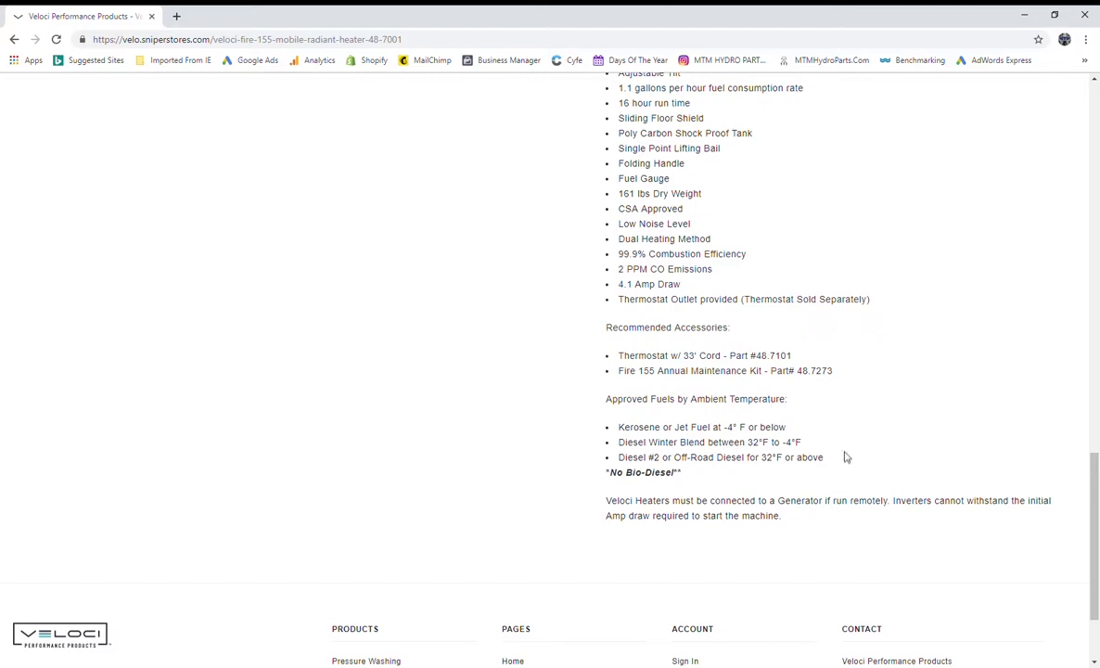
{"action": "scroll", "coordinate": [800, 490], "scroll_direction": "up", "scroll_amount": 5}
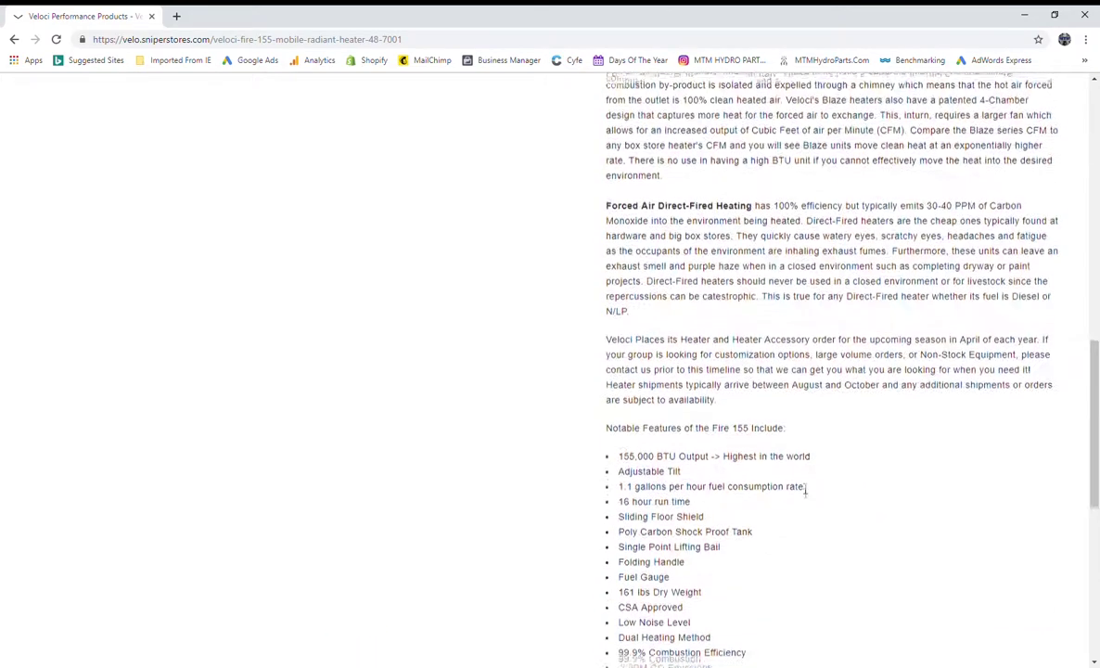
{"action": "scroll", "coordinate": [805, 492], "scroll_direction": "up", "scroll_amount": 12}
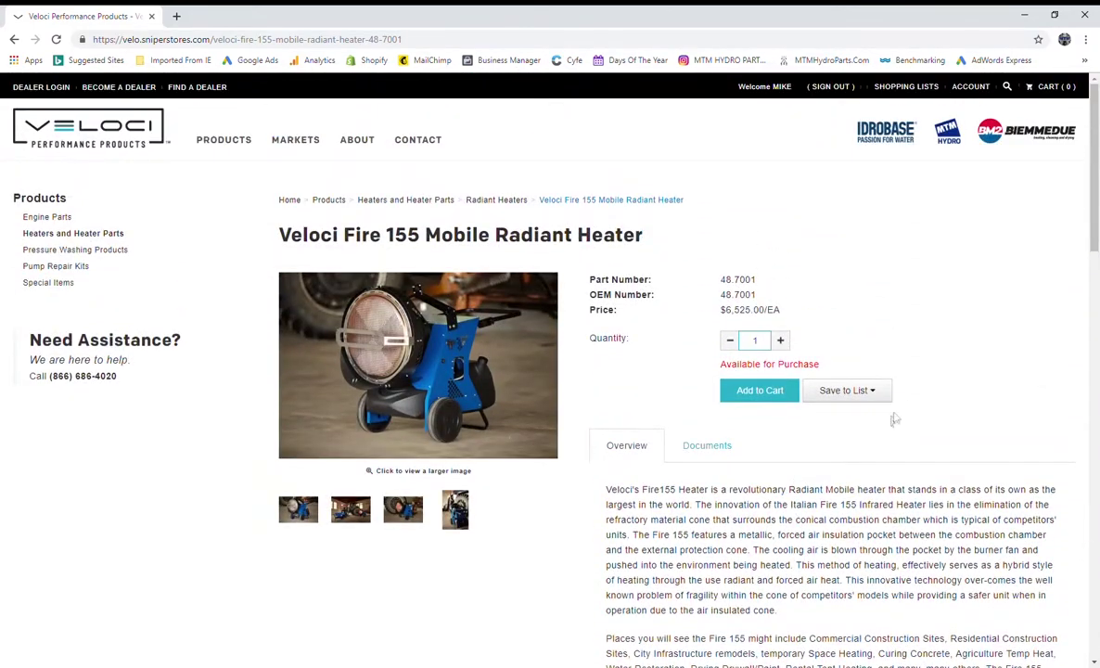
{"action": "left_click", "coordinate": [715, 448]}
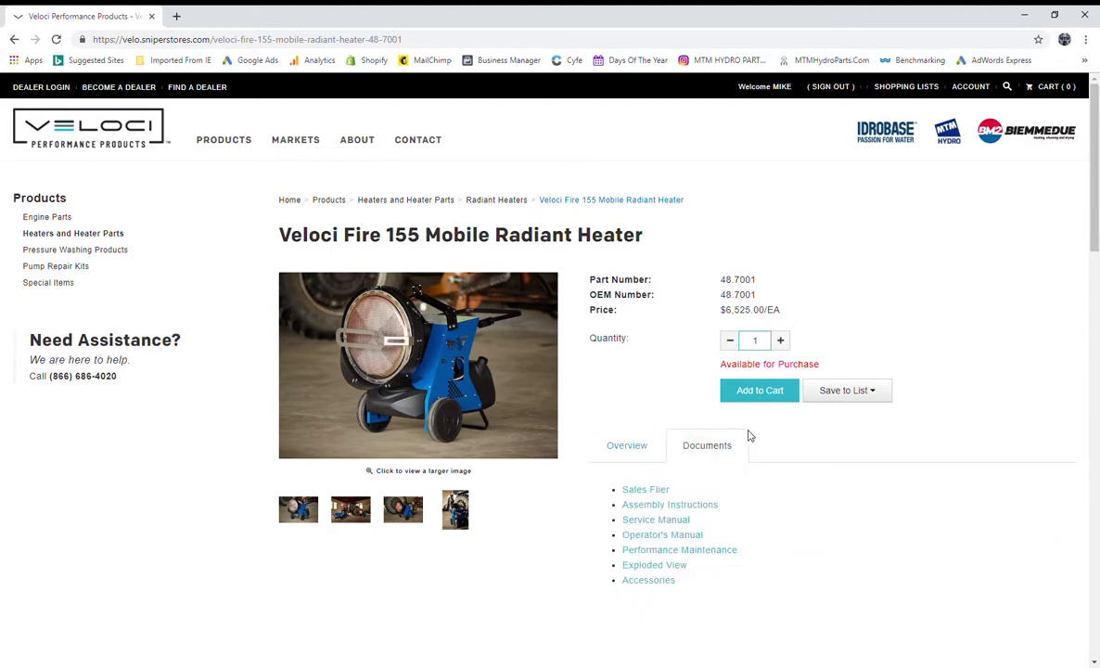